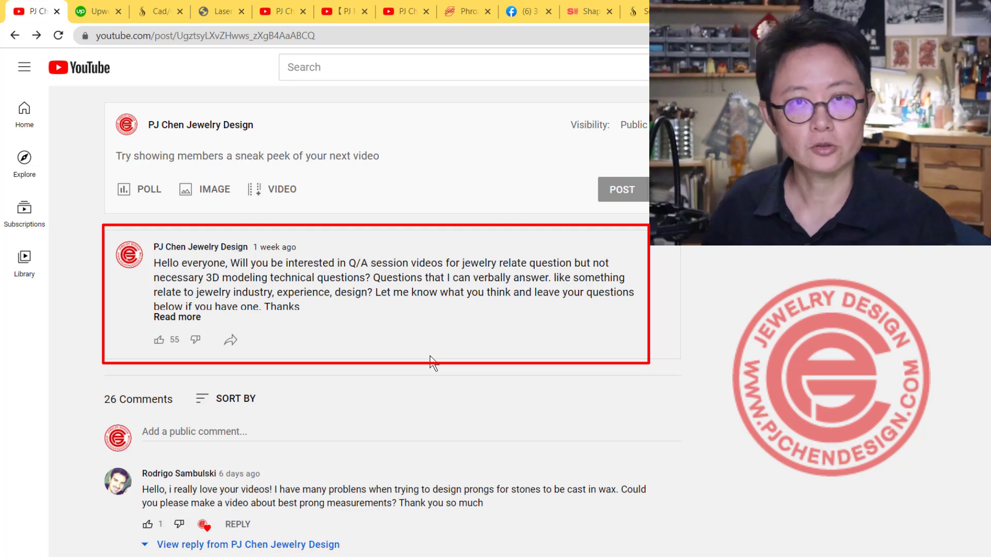
- Scroll up and down through the viewer questions in the YouTube community post comments
{"action": "scroll", "coordinate": [430, 360], "scroll_direction": "down", "scroll_amount": 15}
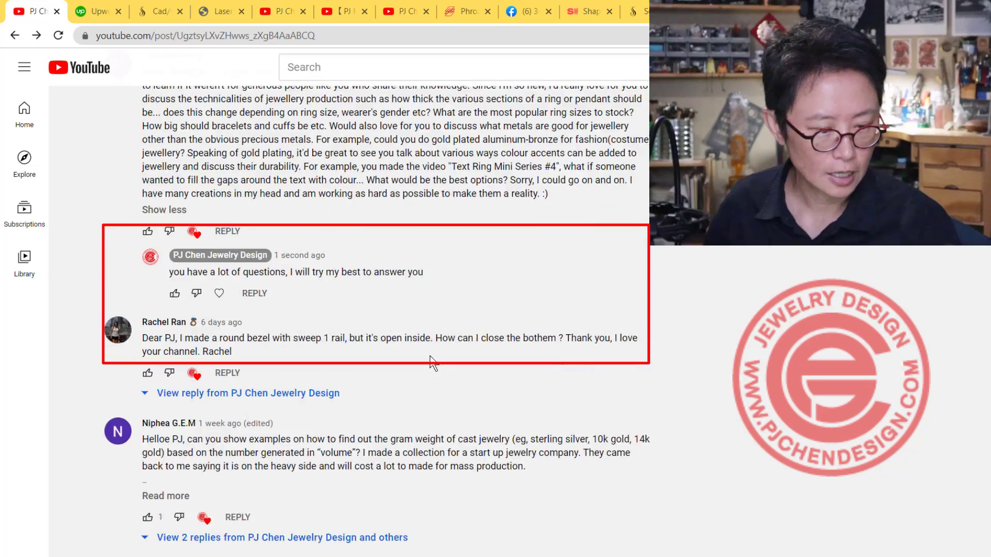
{"action": "scroll", "coordinate": [429, 356], "scroll_direction": "down", "scroll_amount": 3}
{"action": "scroll", "coordinate": [430, 356], "scroll_direction": "up", "scroll_amount": 15}
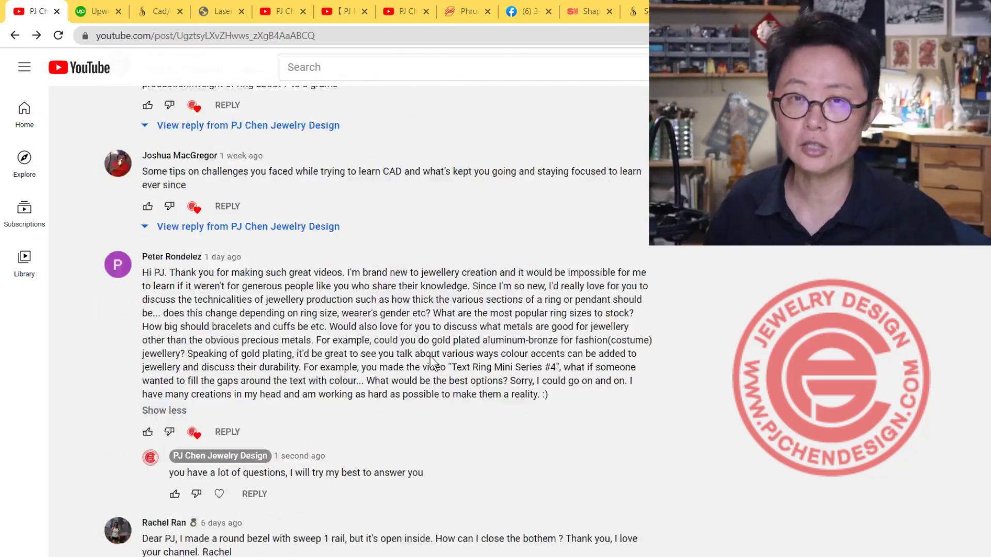
{"action": "scroll", "coordinate": [429, 357], "scroll_direction": "up", "scroll_amount": 6}
{"action": "scroll", "coordinate": [428, 356], "scroll_direction": "down", "scroll_amount": 3}
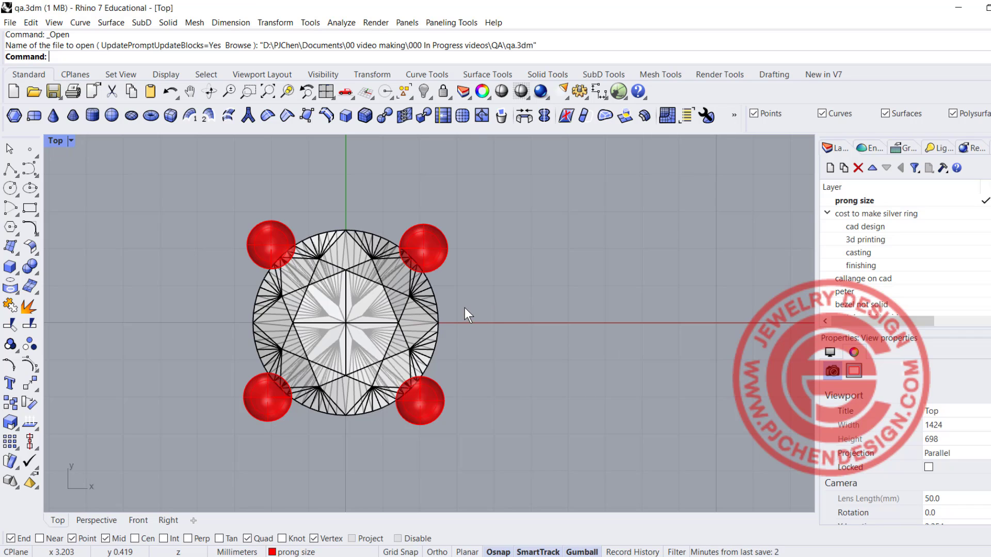
{"action": "left_click", "coordinate": [431, 255]}
{"action": "left_click", "coordinate": [278, 258]}
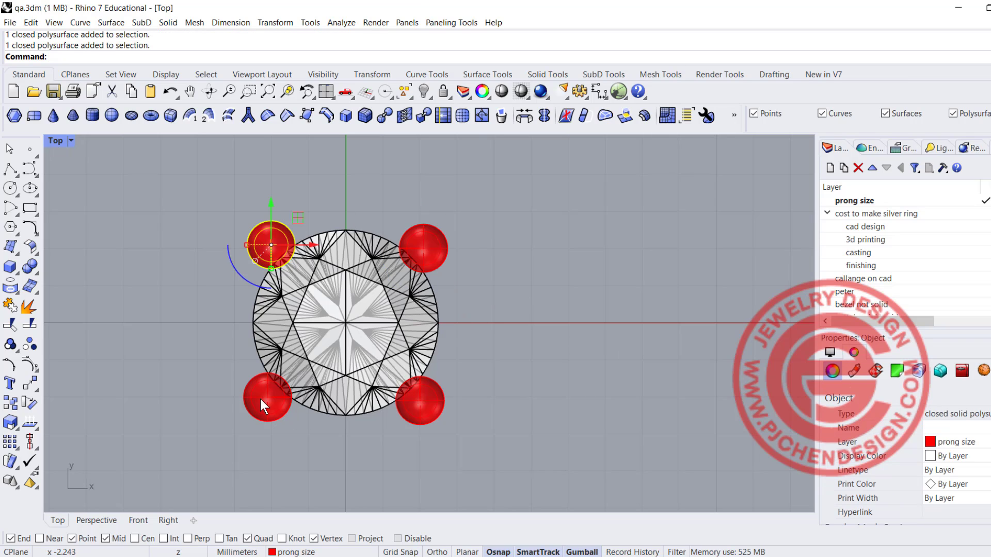
{"action": "left_click", "coordinate": [429, 408]}
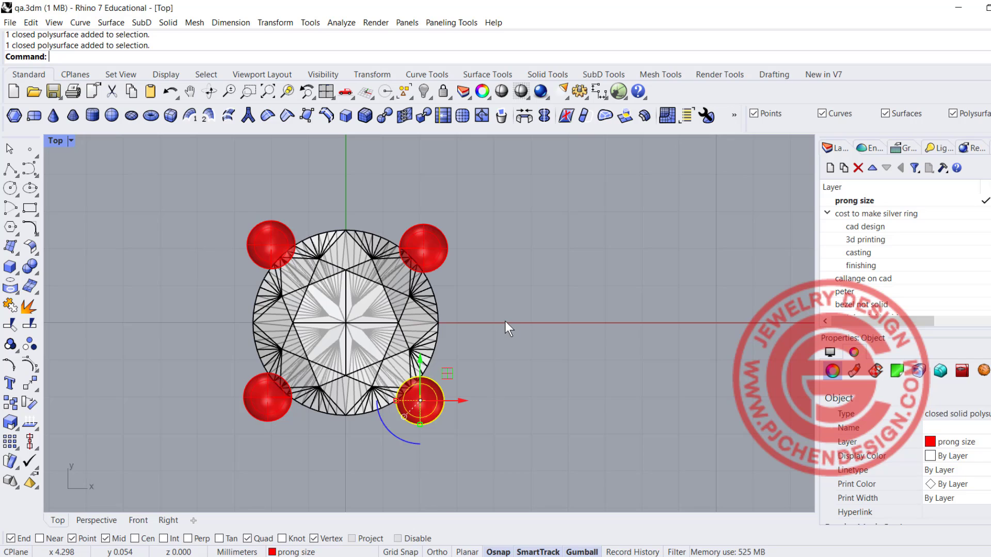
{"action": "left_click", "coordinate": [462, 289]}
{"action": "scroll", "coordinate": [426, 258], "scroll_direction": "up", "scroll_amount": 5}
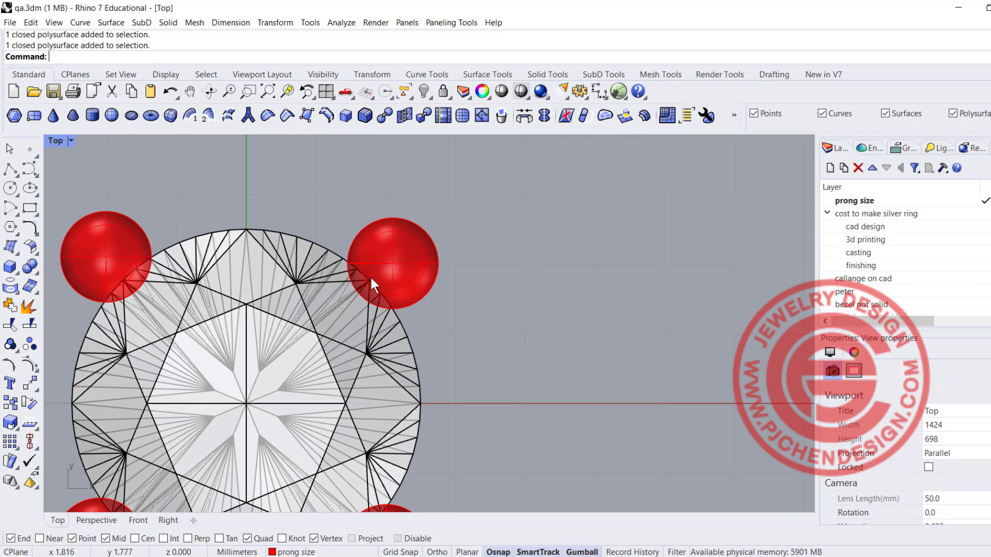
{"action": "scroll", "coordinate": [364, 295], "scroll_direction": "up", "scroll_amount": 2}
{"action": "left_click", "coordinate": [383, 338]}
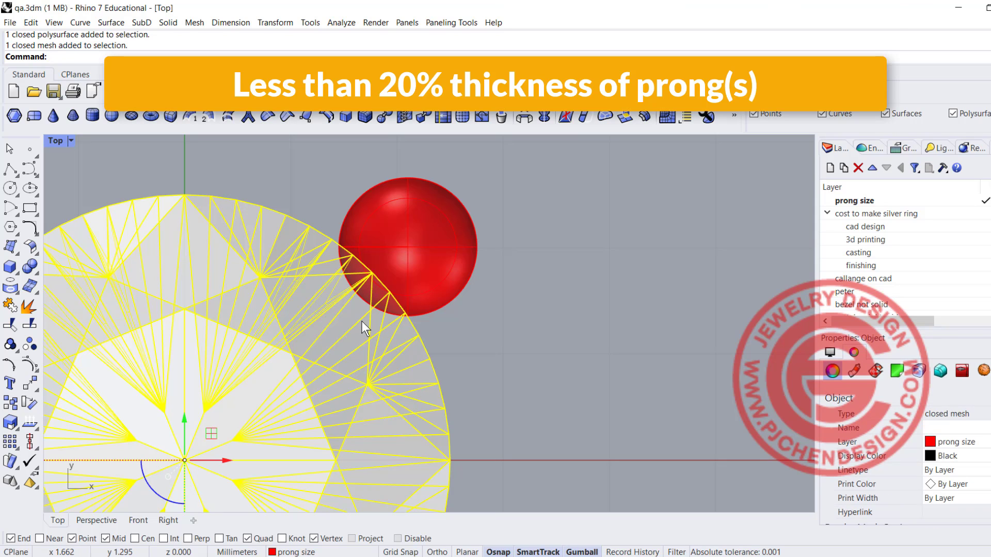
{"action": "scroll", "coordinate": [423, 258], "scroll_direction": "down", "scroll_amount": 3}
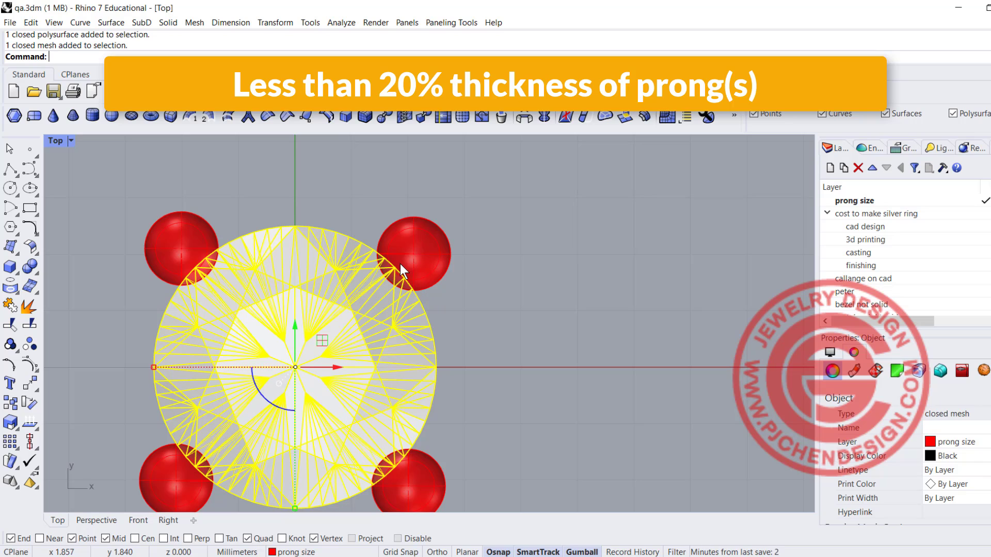
{"action": "scroll", "coordinate": [401, 265], "scroll_direction": "up", "scroll_amount": 3}
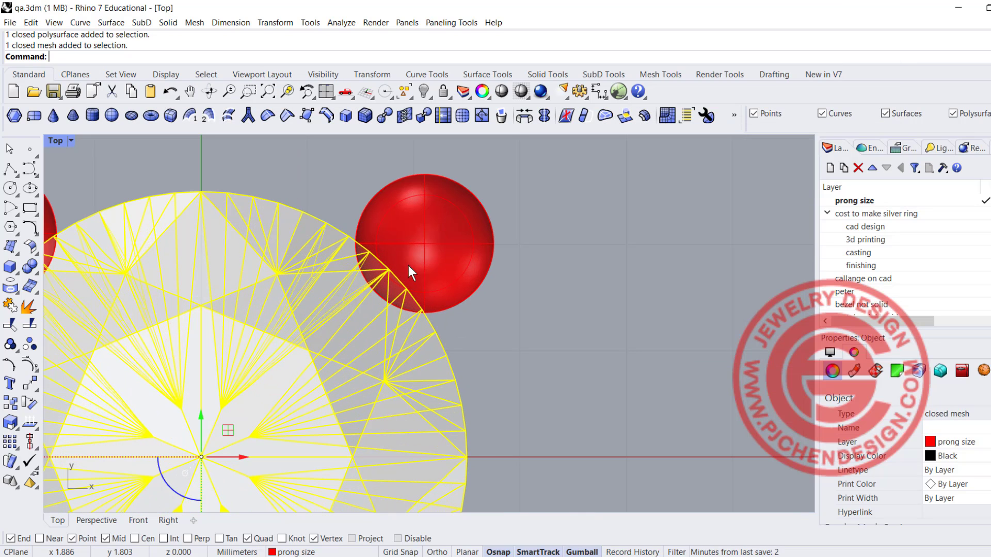
{"action": "left_click", "coordinate": [447, 239]}
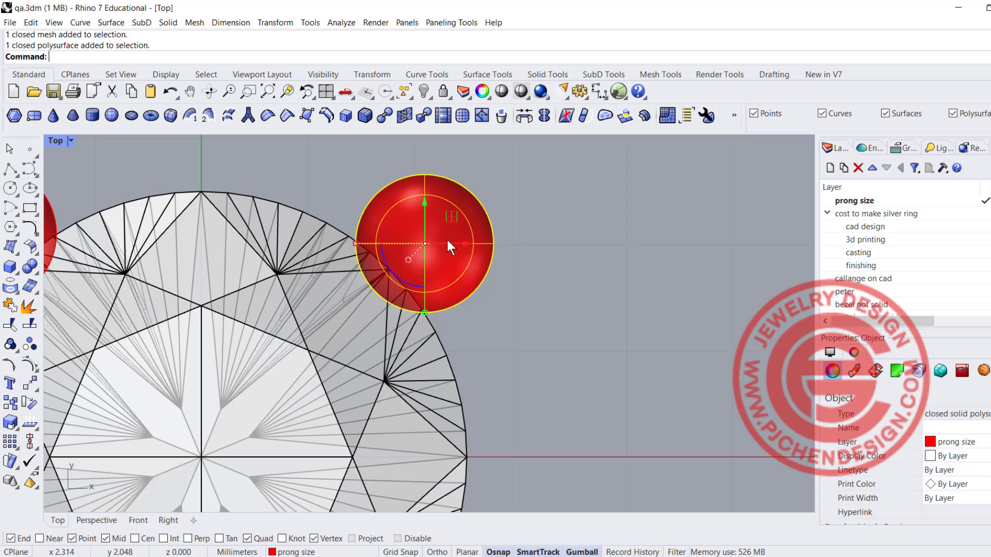
{"action": "scroll", "coordinate": [504, 278], "scroll_direction": "down", "scroll_amount": 3}
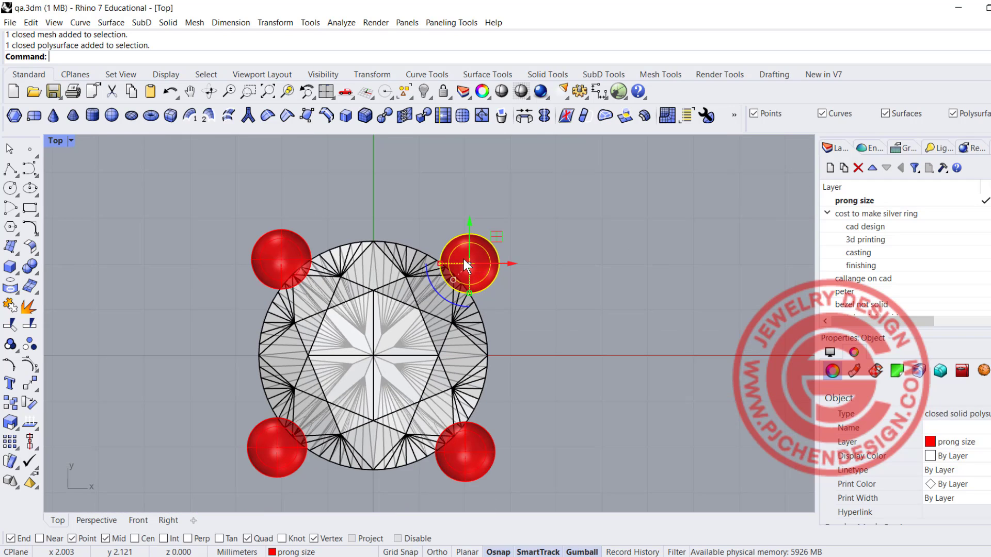
- Scale up the top-right prong sphere and reposition it to overlap the stone's rim more deeply
{"action": "right_click_drag", "start_coordinate": [376, 249], "coordinate": [299, 227]}
{"action": "scroll", "coordinate": [279, 223], "scroll_direction": "up", "scroll_amount": 3}
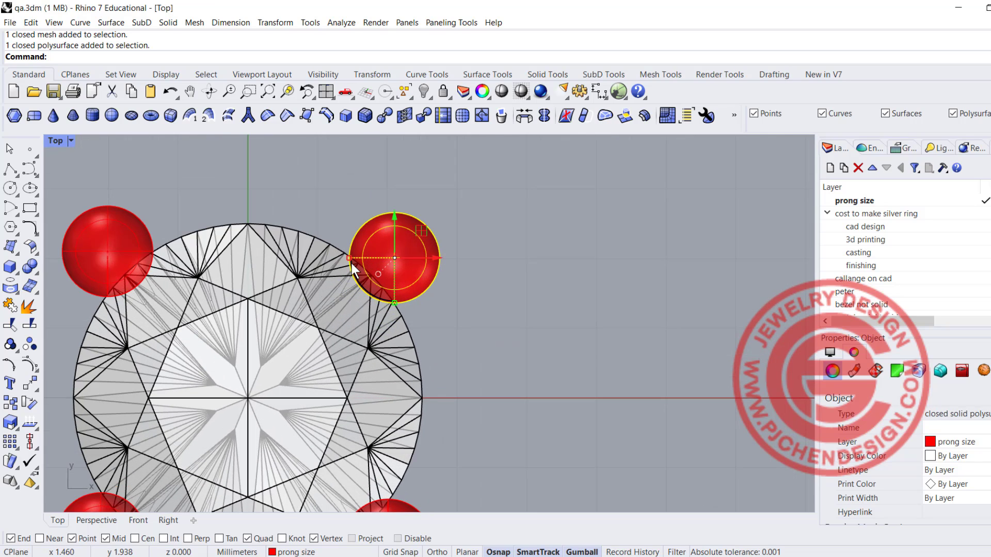
{"action": "left_click_drag", "start_coordinate": [348, 258], "coordinate": [315, 264], "text": "shift"}
{"action": "scroll", "coordinate": [435, 305], "scroll_direction": "down", "scroll_amount": 2}
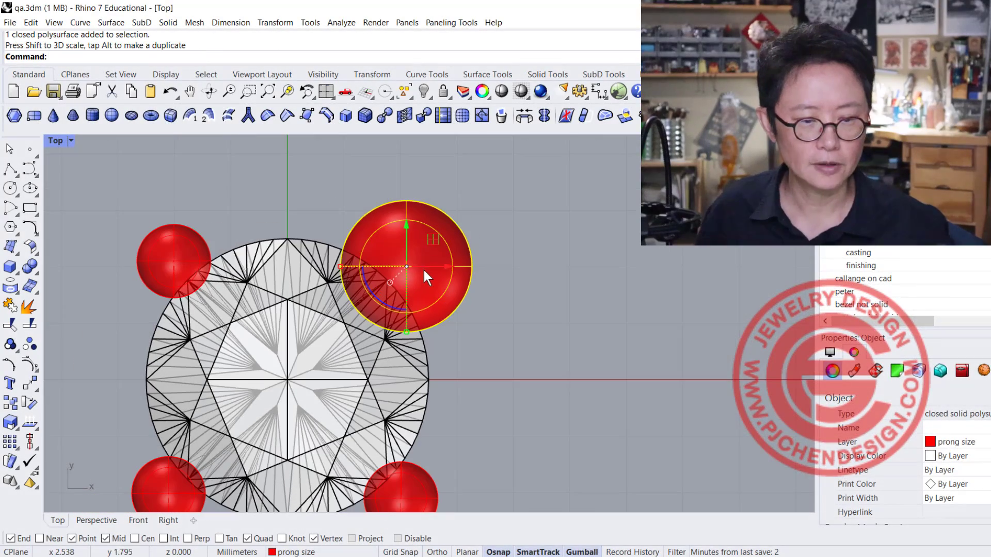
{"action": "left_click_drag", "start_coordinate": [423, 271], "coordinate": [450, 235]}
{"action": "left_click", "coordinate": [477, 420]}
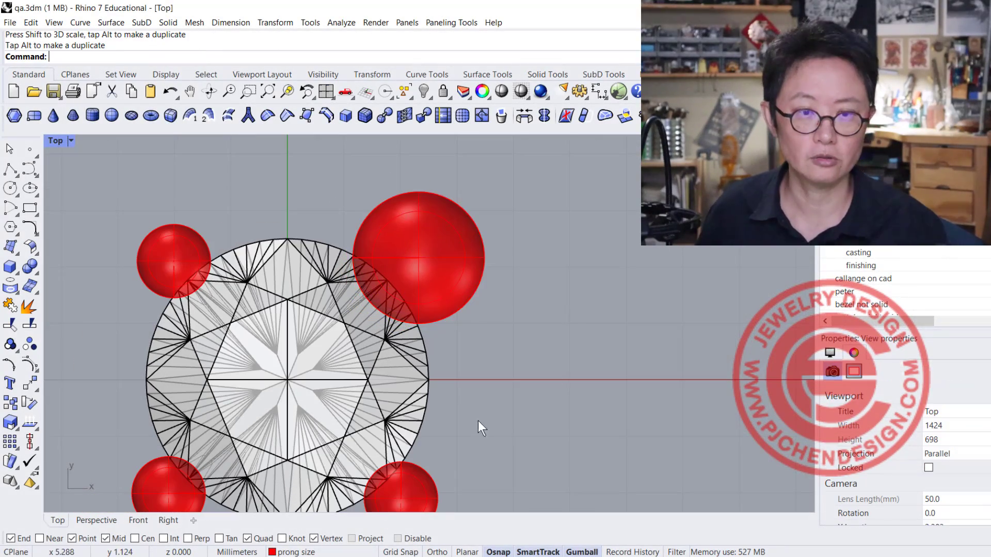
{"action": "scroll", "coordinate": [460, 276], "scroll_direction": "down", "scroll_amount": 2}
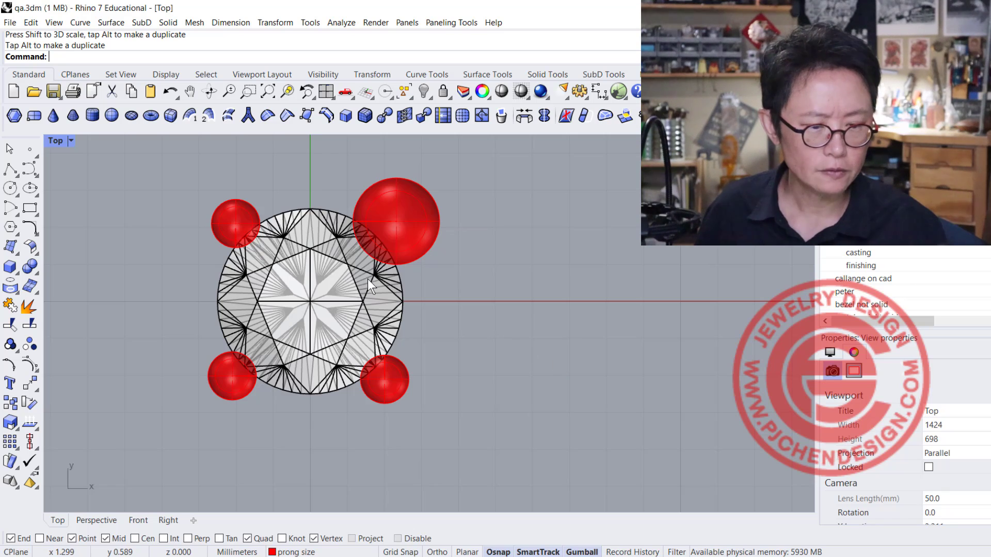
{"action": "scroll", "coordinate": [339, 251], "scroll_direction": "up", "scroll_amount": 2}
{"action": "scroll", "coordinate": [339, 252], "scroll_direction": "down", "scroll_amount": 1}
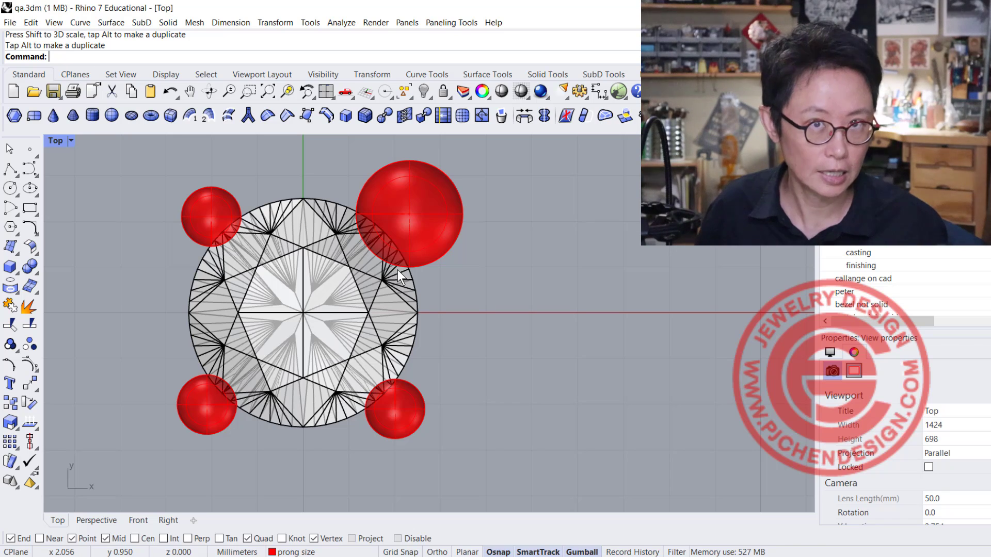
- Undo the prong enlargement and copy the whole four-prong diamond setting to the right
{"action": "scroll", "coordinate": [349, 255], "scroll_direction": "down", "scroll_amount": 2}
{"action": "right_click_drag", "start_coordinate": [372, 251], "coordinate": [333, 261]}
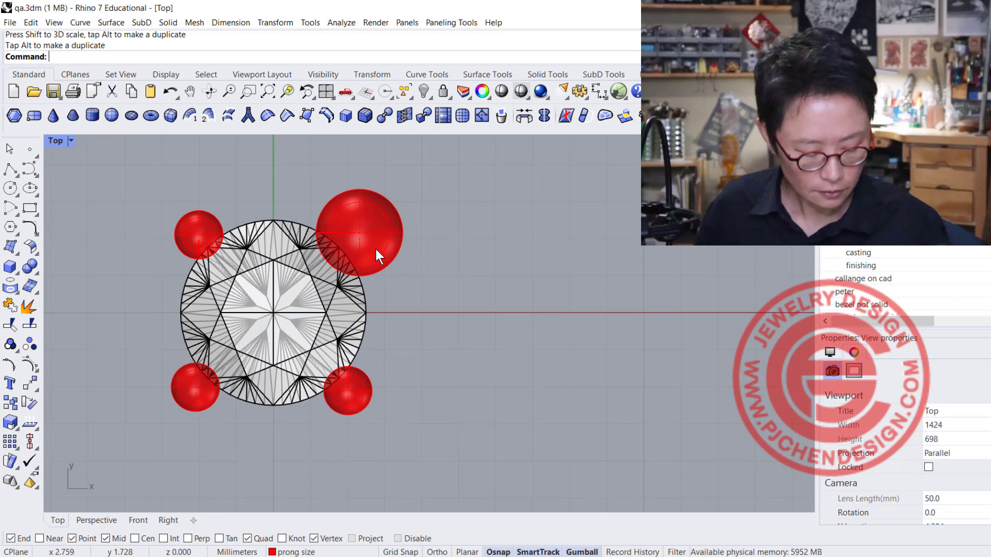
{"action": "key", "text": "ctrl+z"}
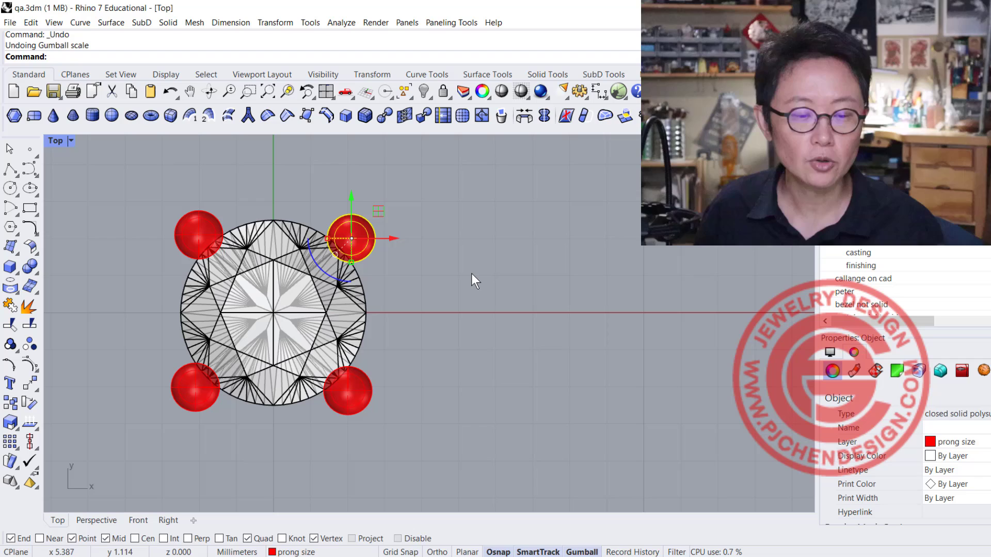
{"action": "left_click_drag", "start_coordinate": [529, 419], "coordinate": [152, 227]}
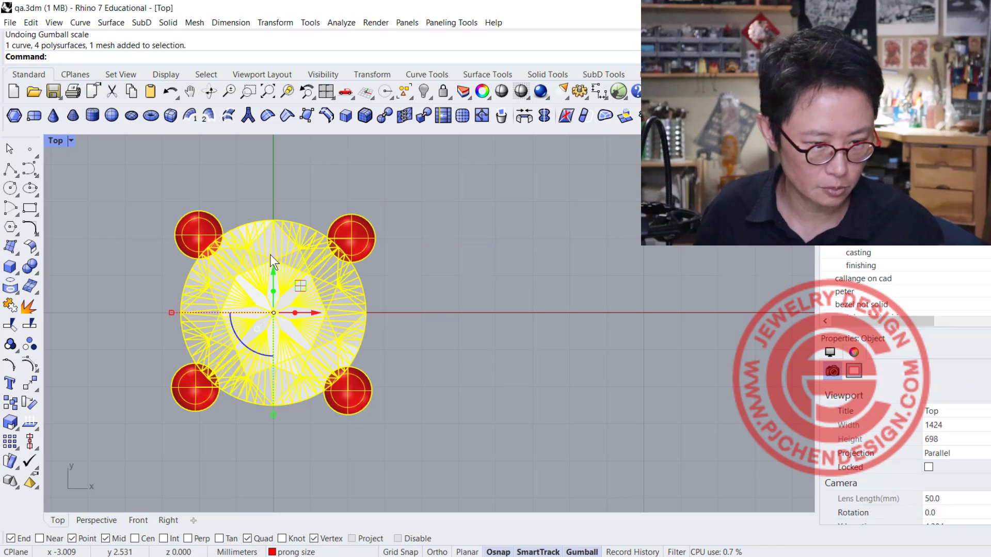
{"action": "left_click_drag", "start_coordinate": [314, 311], "coordinate": [520, 366]}
{"action": "key", "text": "alt"}
{"action": "key", "text": "Escape"}
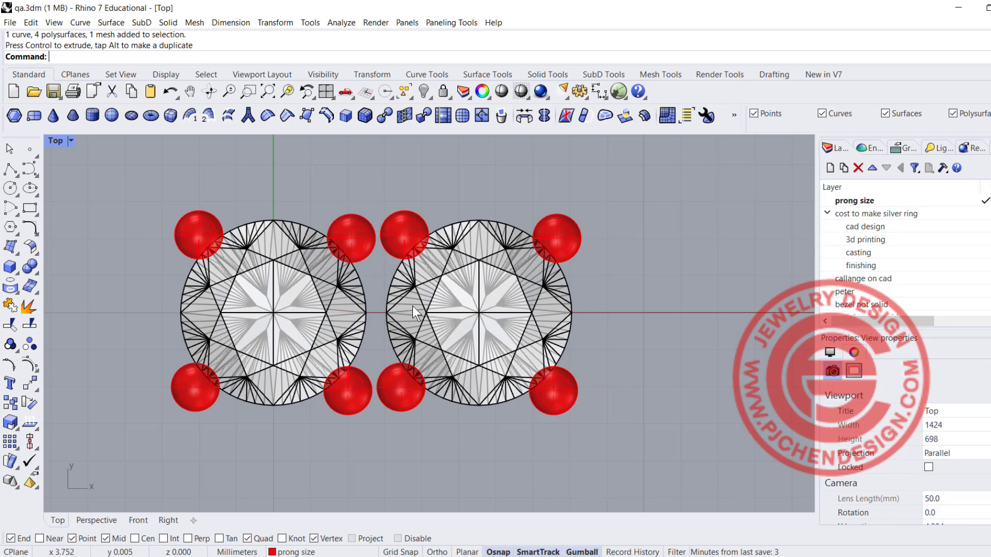
- Delete the four inner prong spheres between the two stones
{"action": "left_click", "coordinate": [442, 287]}
{"action": "left_click", "coordinate": [293, 293]}
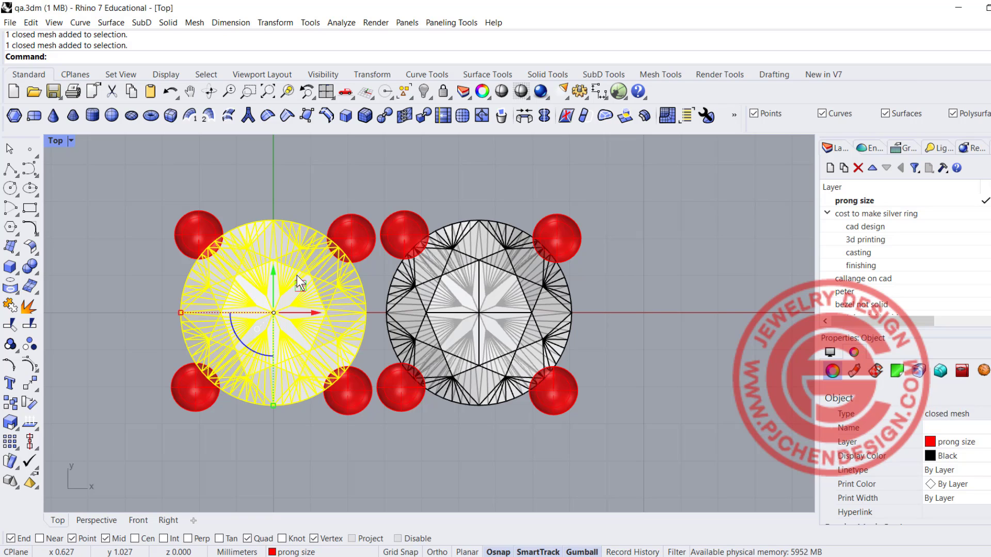
{"action": "scroll", "coordinate": [367, 258], "scroll_direction": "up", "scroll_amount": 4}
{"action": "scroll", "coordinate": [366, 259], "scroll_direction": "down", "scroll_amount": 2}
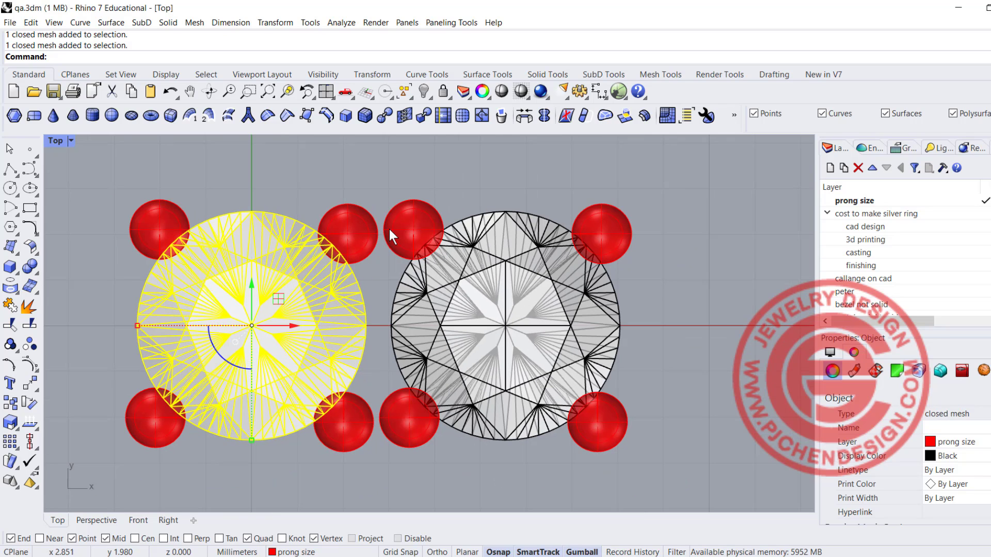
{"action": "left_click", "coordinate": [393, 225]}
{"action": "key", "text": "Delete"}
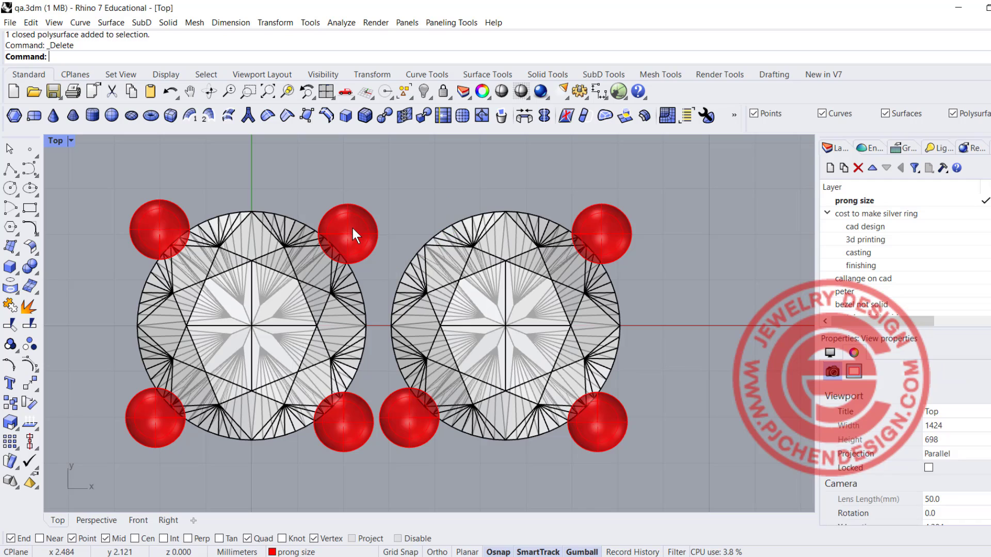
{"action": "left_click", "coordinate": [352, 229]}
{"action": "key", "text": "Delete"}
{"action": "left_click", "coordinate": [354, 435]}
{"action": "key", "text": "Delete"}
{"action": "left_click", "coordinate": [396, 426]}
{"action": "key", "text": "Delete"}
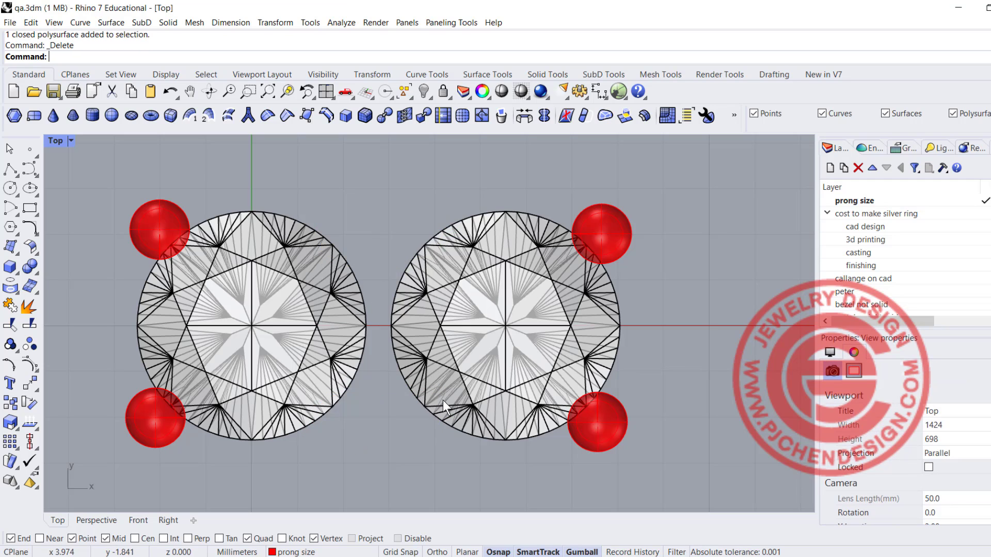
- Move the right stone and its two prongs left, leaving about a 0.1–0.2 mm gap
{"action": "left_click_drag", "start_coordinate": [705, 486], "coordinate": [531, 176]}
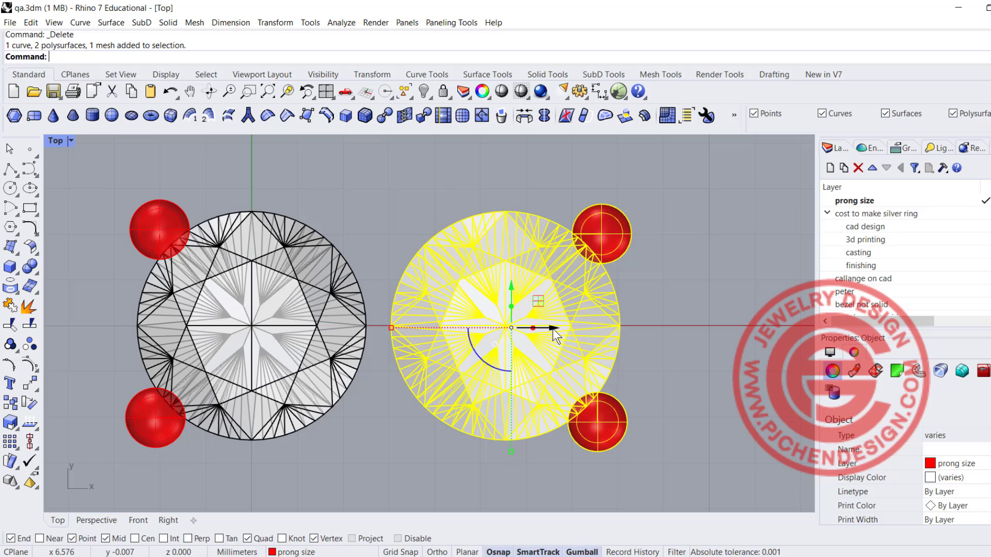
{"action": "left_click_drag", "start_coordinate": [554, 337], "coordinate": [522, 338]}
{"action": "scroll", "coordinate": [365, 277], "scroll_direction": "up", "scroll_amount": 5}
{"action": "scroll", "coordinate": [389, 326], "scroll_direction": "down", "scroll_amount": 5}
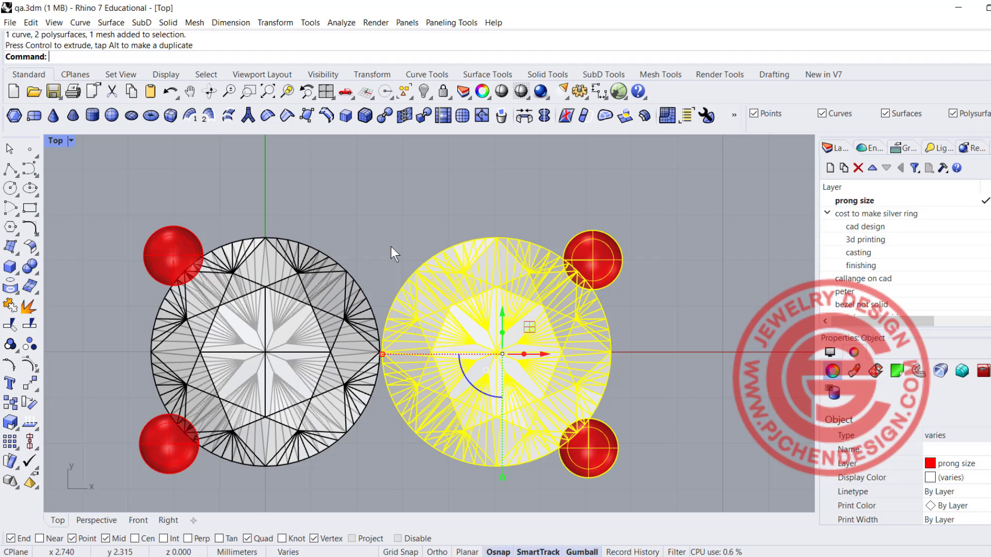
{"action": "scroll", "coordinate": [430, 73], "scroll_direction": "down", "scroll_amount": 1}
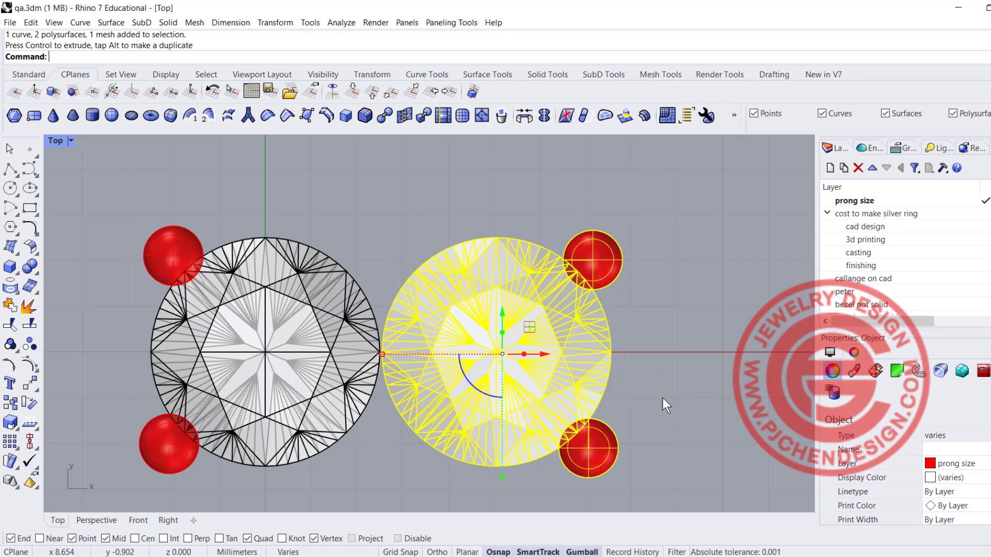
{"action": "left_click_drag", "start_coordinate": [662, 398], "coordinate": [580, 257]}
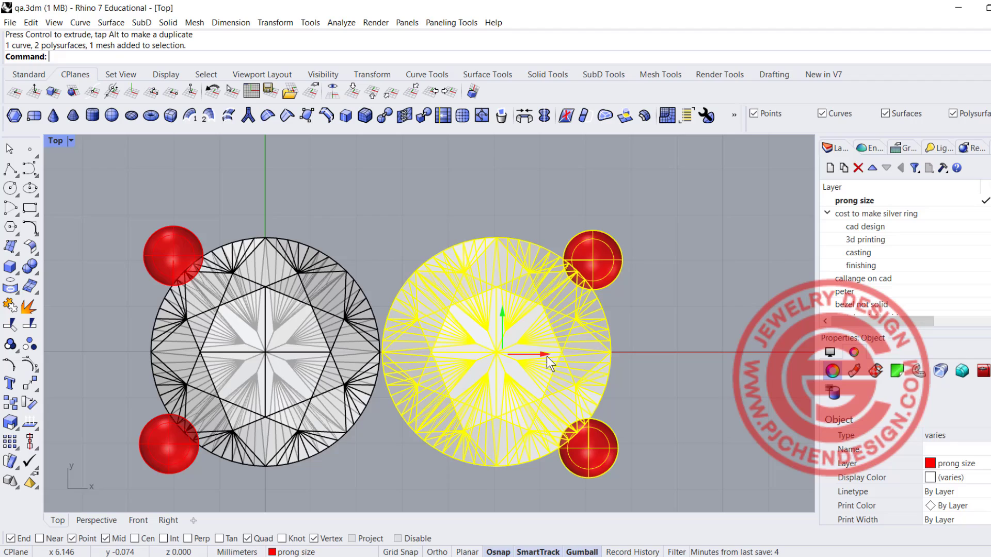
{"action": "left_click_drag", "start_coordinate": [547, 356], "coordinate": [560, 357]}
{"action": "scroll", "coordinate": [385, 374], "scroll_direction": "up", "scroll_amount": 4}
{"action": "left_click", "coordinate": [380, 380]}
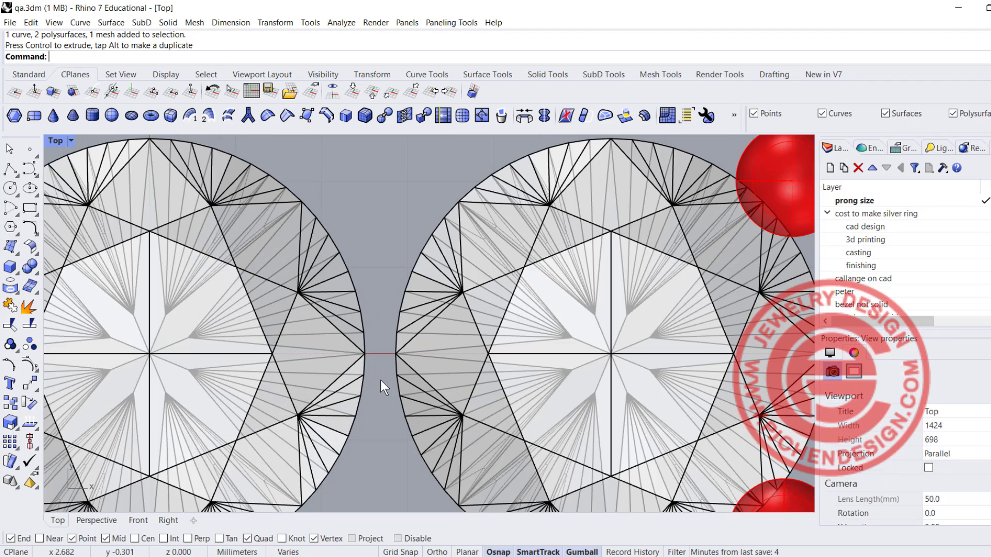
{"action": "scroll", "coordinate": [371, 322], "scroll_direction": "down", "scroll_amount": 2}
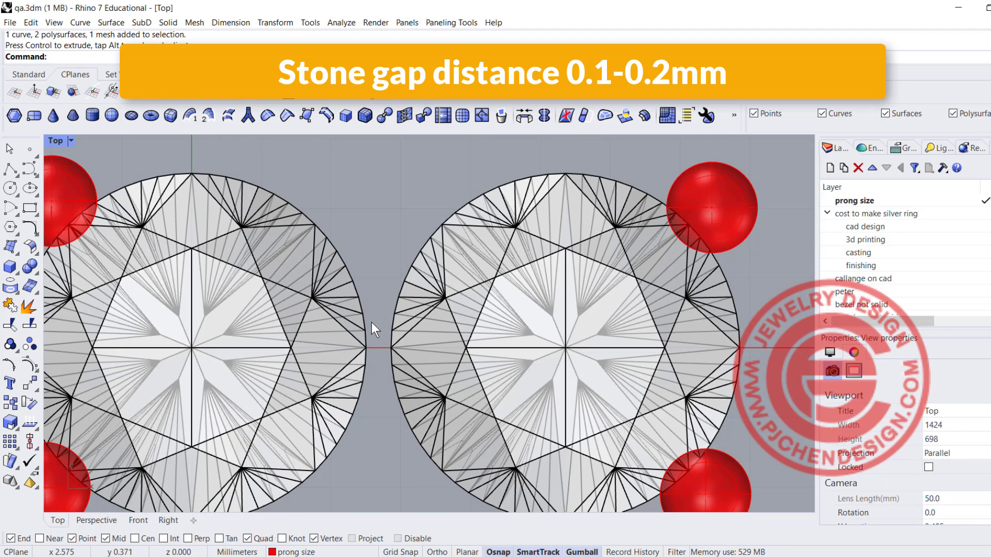
{"action": "scroll", "coordinate": [379, 300], "scroll_direction": "down", "scroll_amount": 1}
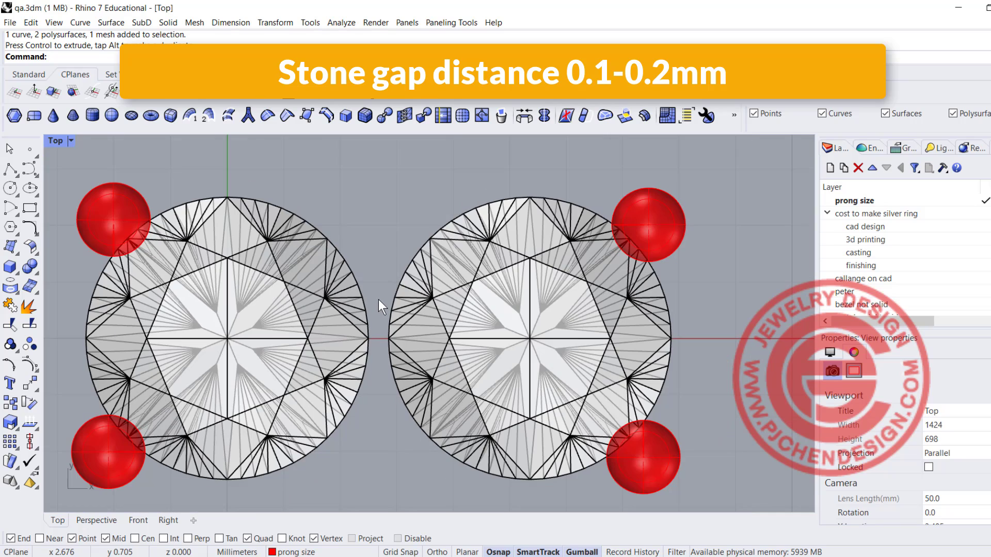
{"action": "scroll", "coordinate": [389, 274], "scroll_direction": "down", "scroll_amount": 1}
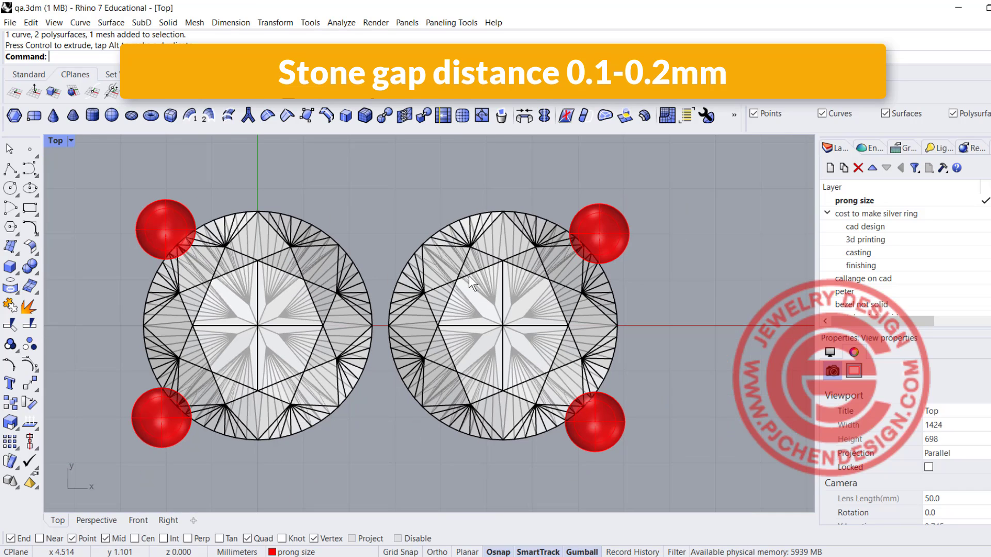
- Move the upper-right prong into the gap between the stones and enlarge it
{"action": "left_click", "coordinate": [623, 229]}
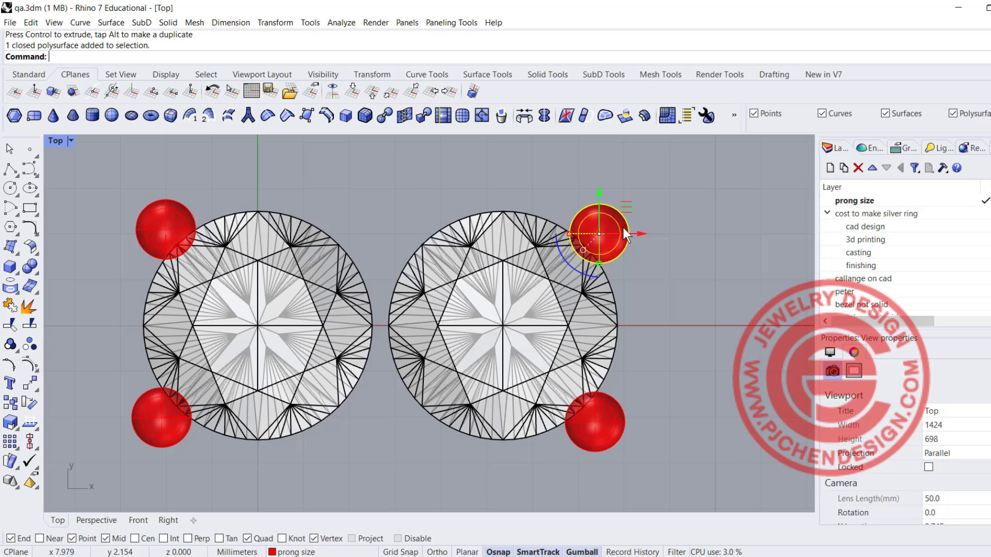
{"action": "left_click_drag", "start_coordinate": [639, 234], "coordinate": [422, 235]}
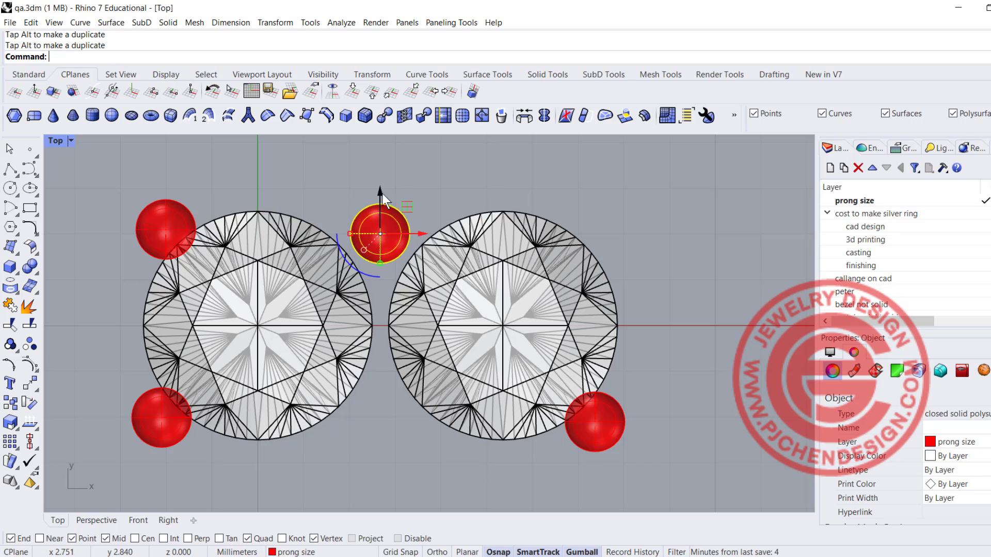
{"action": "left_click_drag", "start_coordinate": [382, 193], "coordinate": [383, 221]}
{"action": "scroll", "coordinate": [398, 280], "scroll_direction": "up", "scroll_amount": 3}
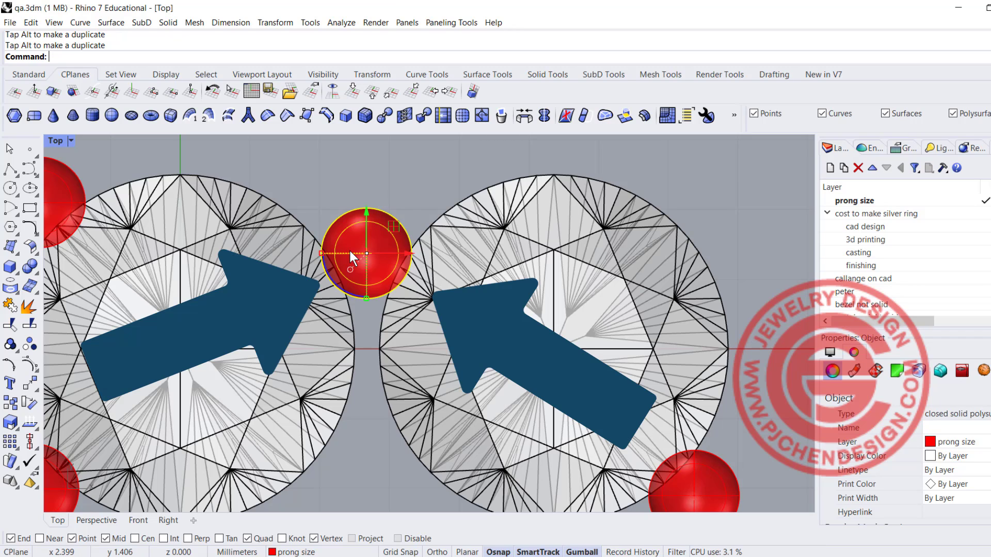
{"action": "left_click_drag", "start_coordinate": [320, 253], "coordinate": [310, 253]}
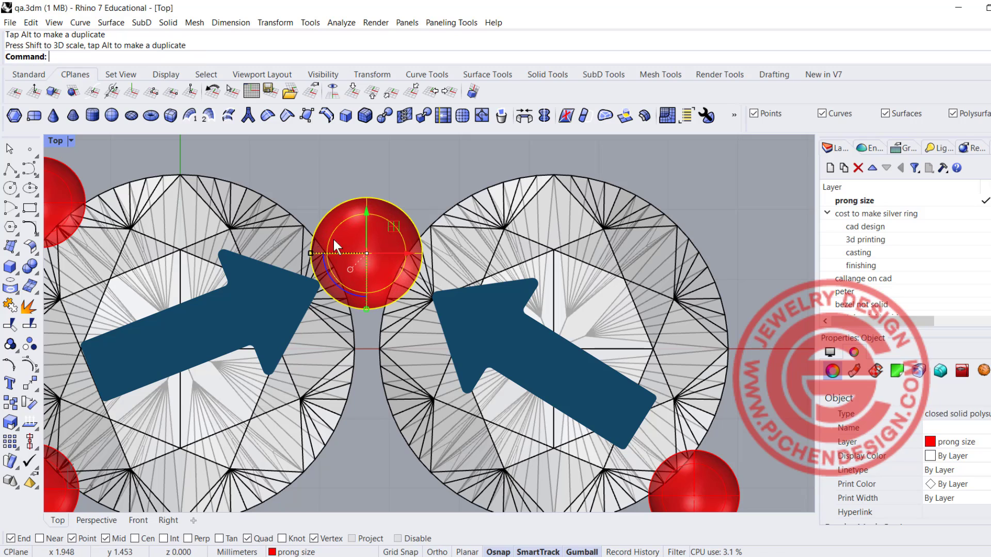
{"action": "left_click_drag", "start_coordinate": [359, 213], "coordinate": [360, 199]}
{"action": "scroll", "coordinate": [436, 271], "scroll_direction": "down", "scroll_amount": 3}
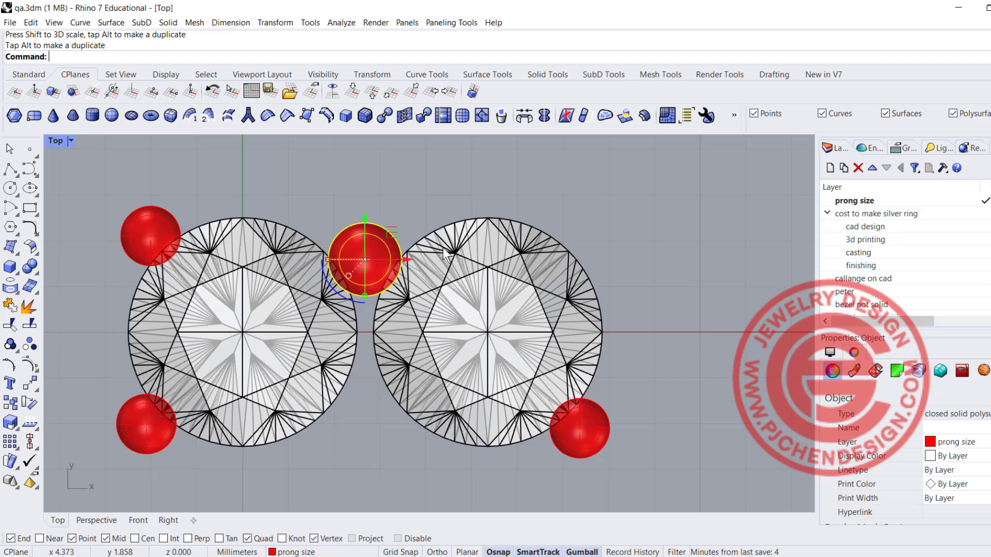
- Duplicate the shared prong to the bottom of the gap, then select the right stone group
{"action": "left_click_drag", "start_coordinate": [360, 215], "coordinate": [378, 367]}
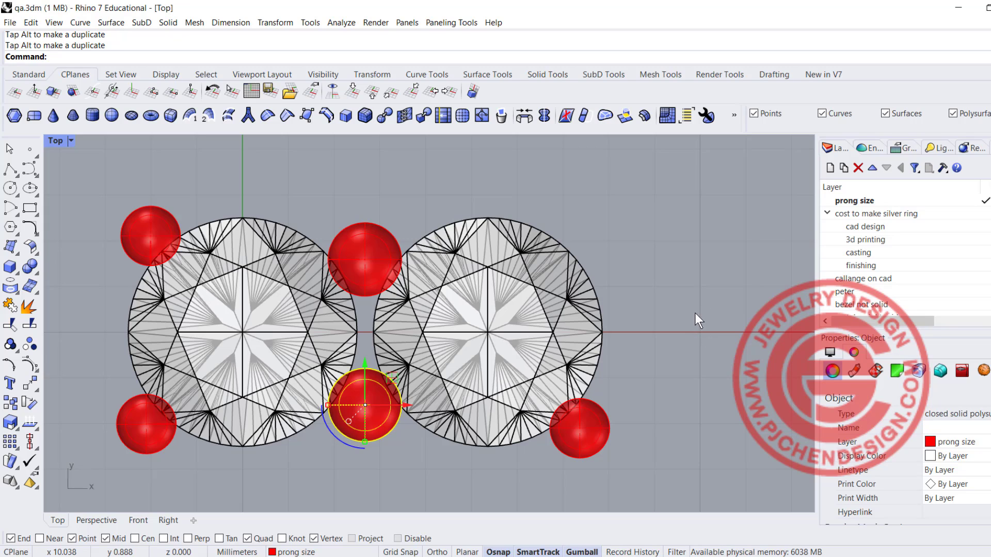
{"action": "left_click", "coordinate": [586, 446]}
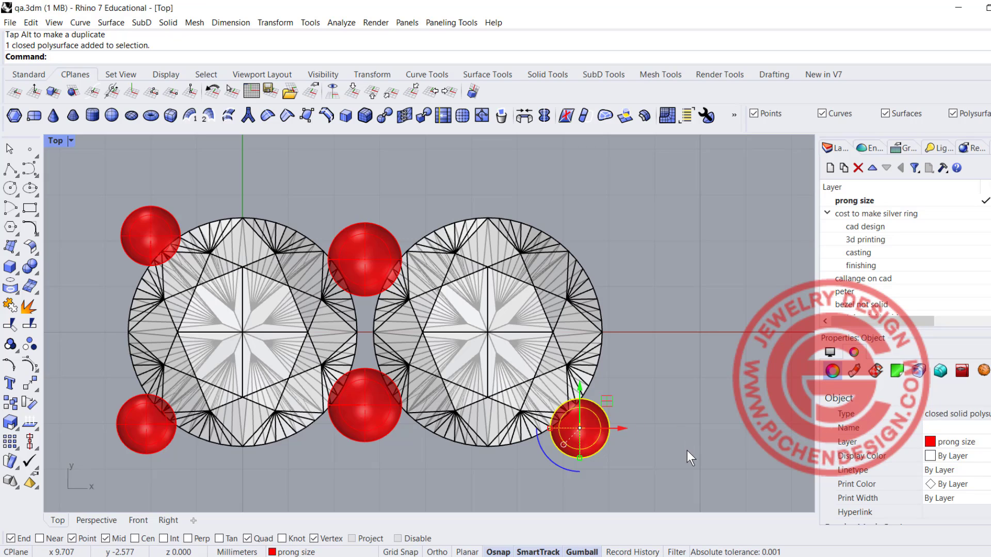
{"action": "left_click_drag", "start_coordinate": [682, 451], "coordinate": [368, 204]}
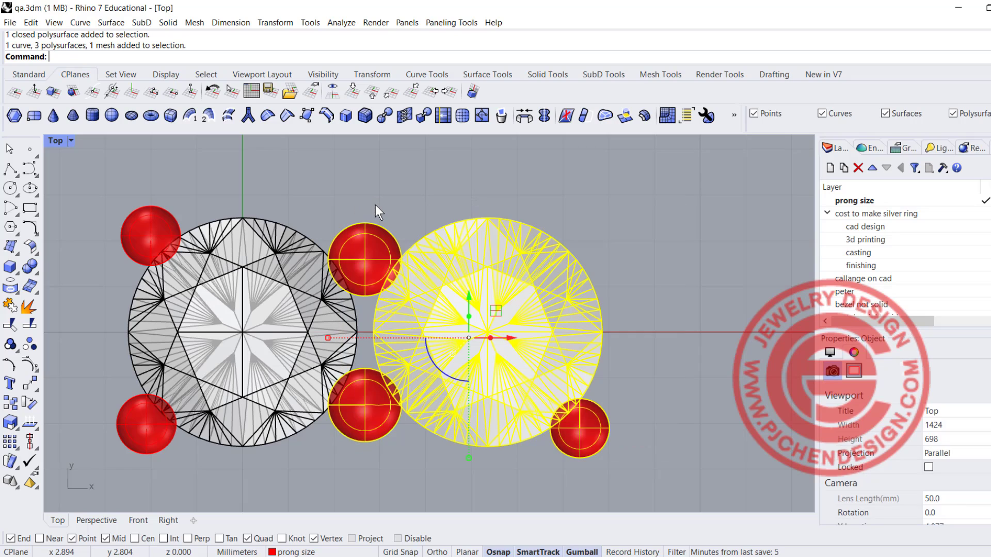
- Delete the right stone group and shrink the top-left prong sphere into place on the rim
{"action": "key", "text": "Delete"}
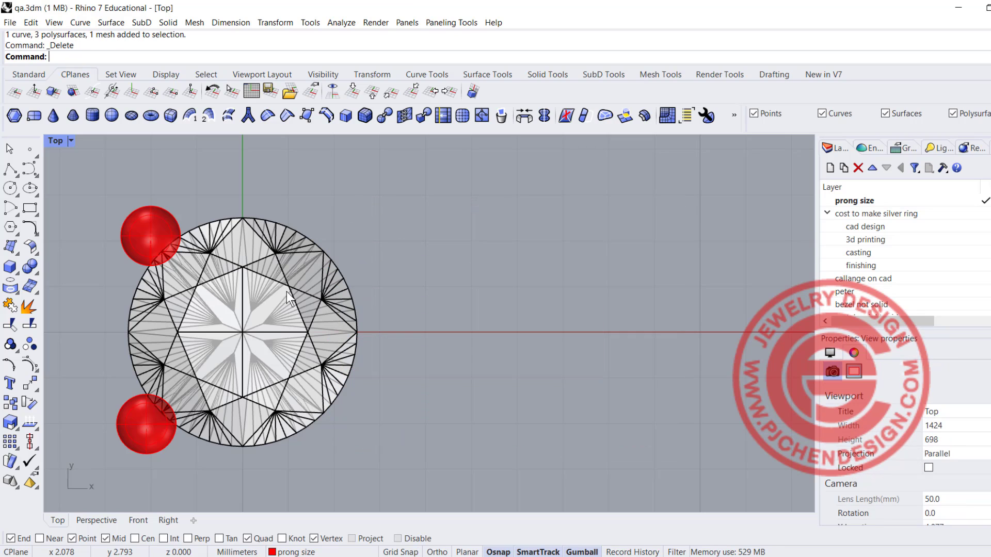
{"action": "left_click", "coordinate": [153, 240]}
{"action": "scroll", "coordinate": [231, 202], "scroll_direction": "up", "scroll_amount": 6}
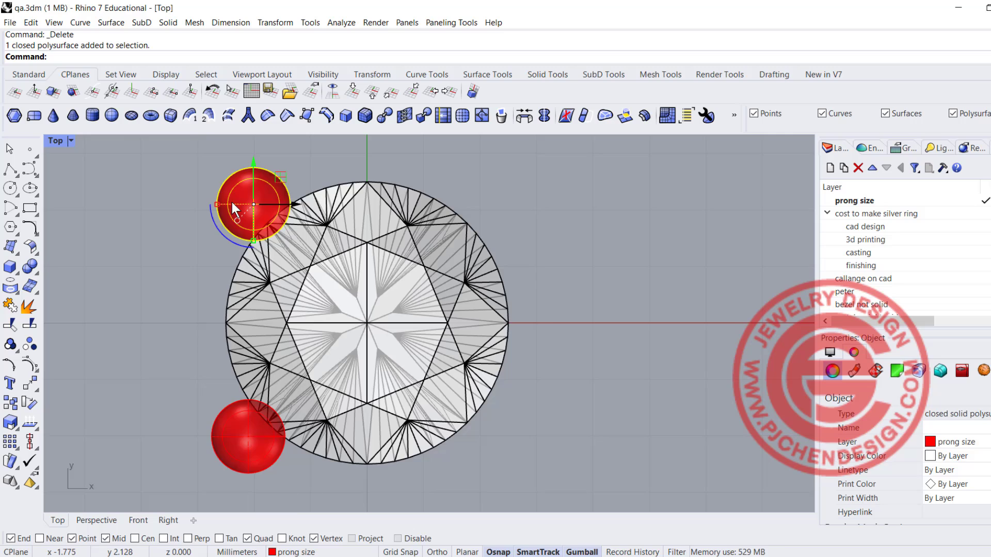
{"action": "left_click_drag", "start_coordinate": [232, 230], "coordinate": [251, 229]}
{"action": "left_click_drag", "start_coordinate": [312, 204], "coordinate": [317, 215]}
{"action": "scroll", "coordinate": [504, 258], "scroll_direction": "down", "scroll_amount": 2}
{"action": "scroll", "coordinate": [504, 258], "scroll_direction": "down", "scroll_amount": 2}
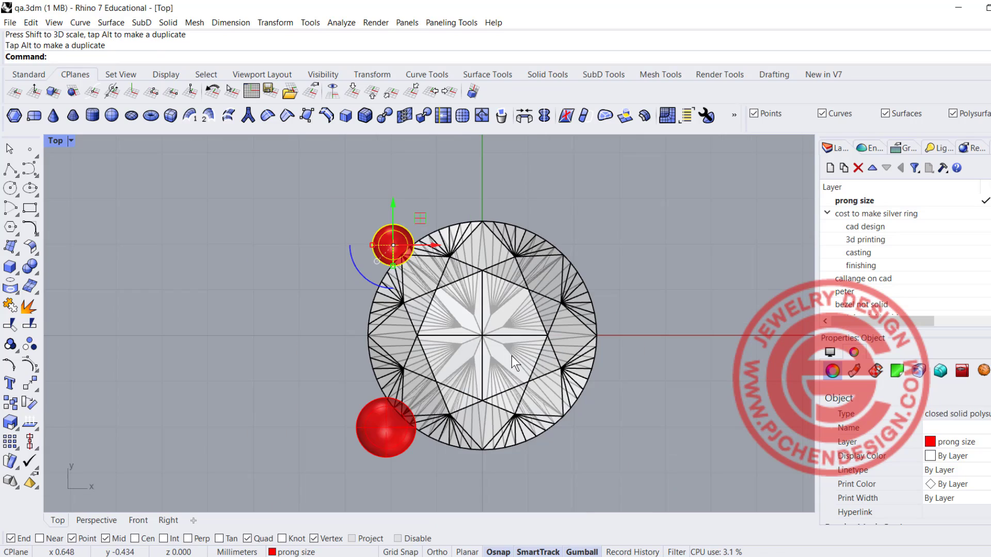
- Delete the lower prong sphere and select the remaining red prong on the stone's edge
{"action": "left_click", "coordinate": [389, 444]}
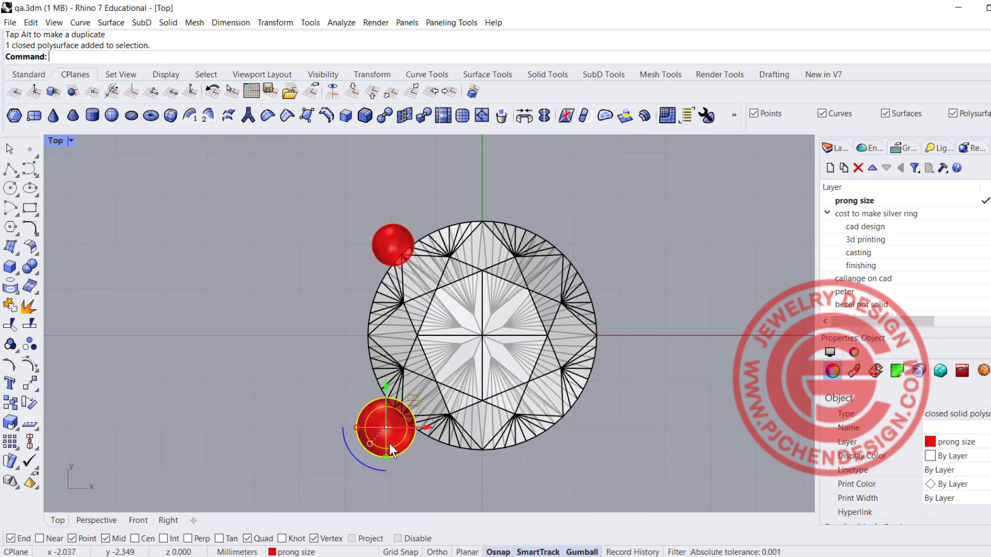
{"action": "key", "text": "Delete"}
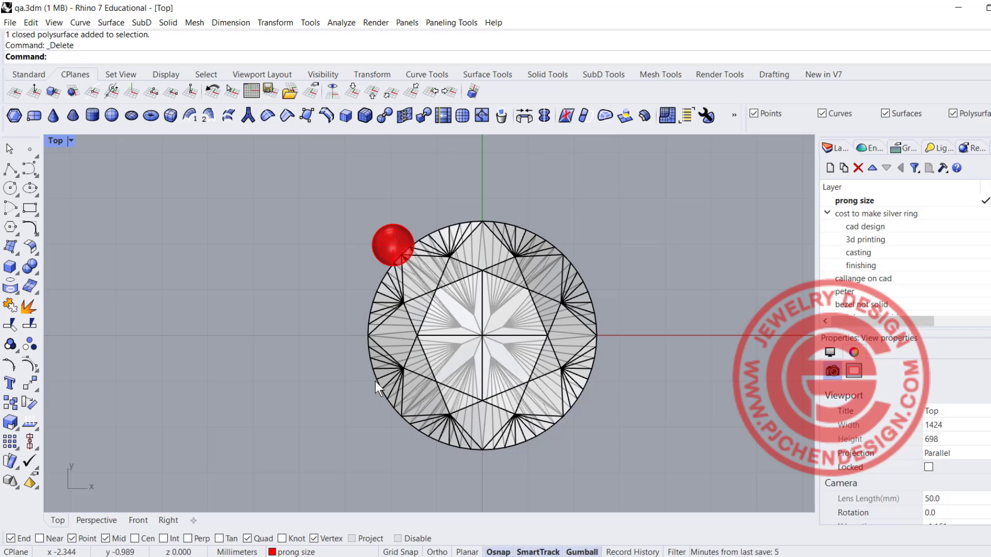
{"action": "left_click", "coordinate": [388, 222]}
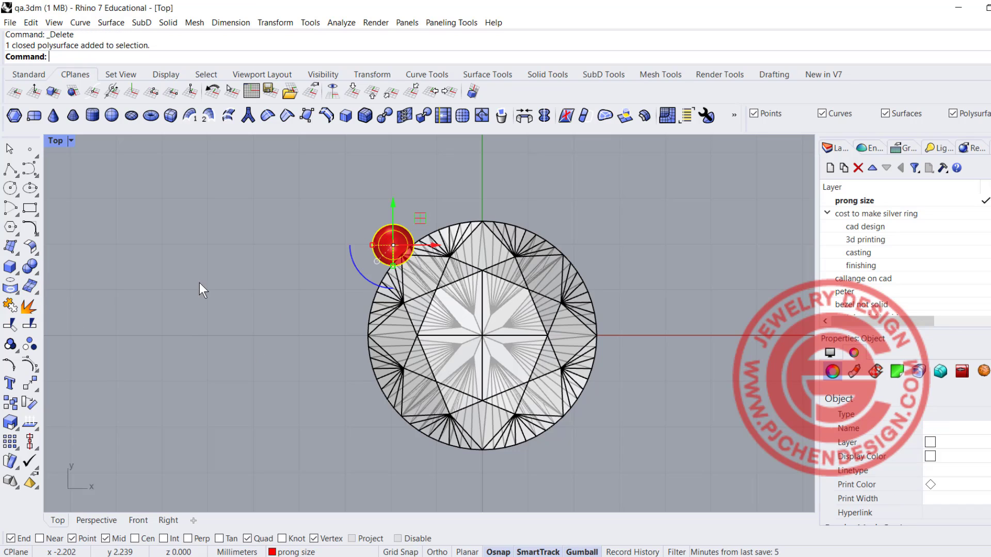
- Polar-array the prong into 10 copies around the origin over a full 360 degrees
{"action": "left_click", "coordinate": [6, 446]}
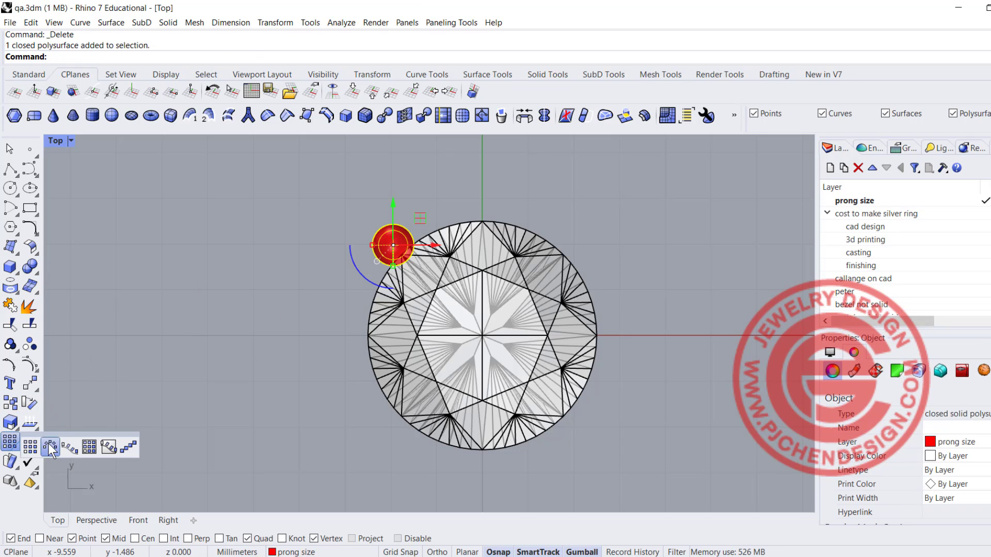
{"action": "left_click", "coordinate": [50, 447]}
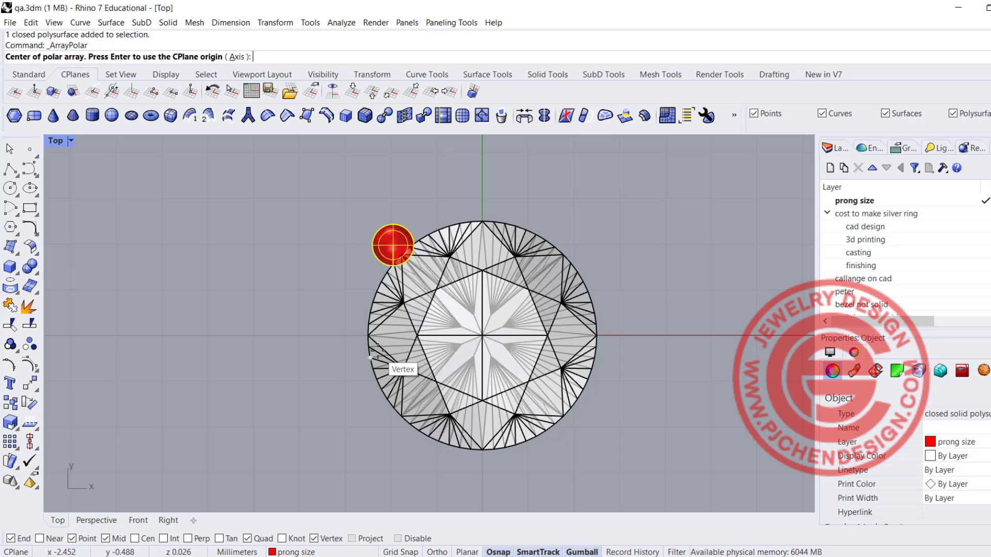
{"action": "type", "text": "0"}
{"action": "key", "text": "Return"}
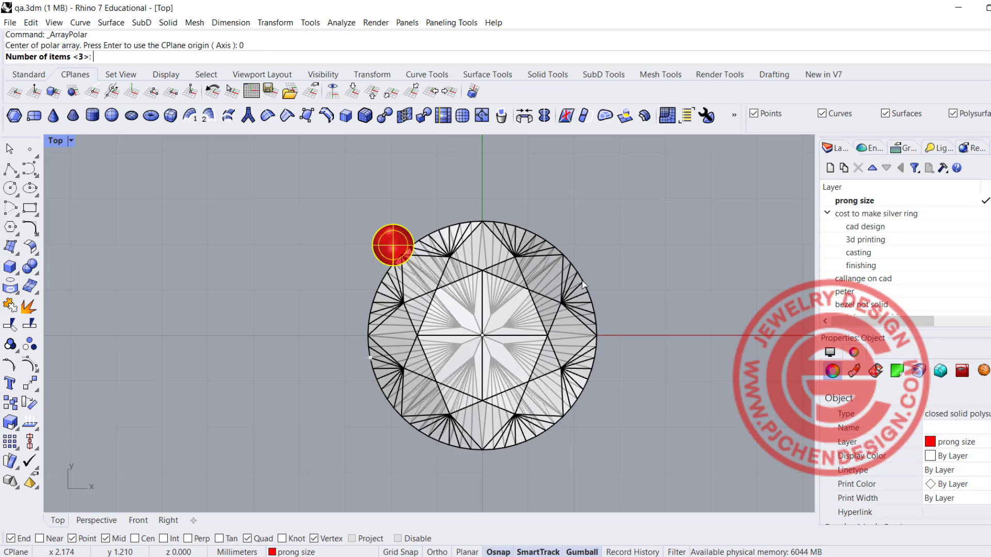
{"action": "type", "text": "10"}
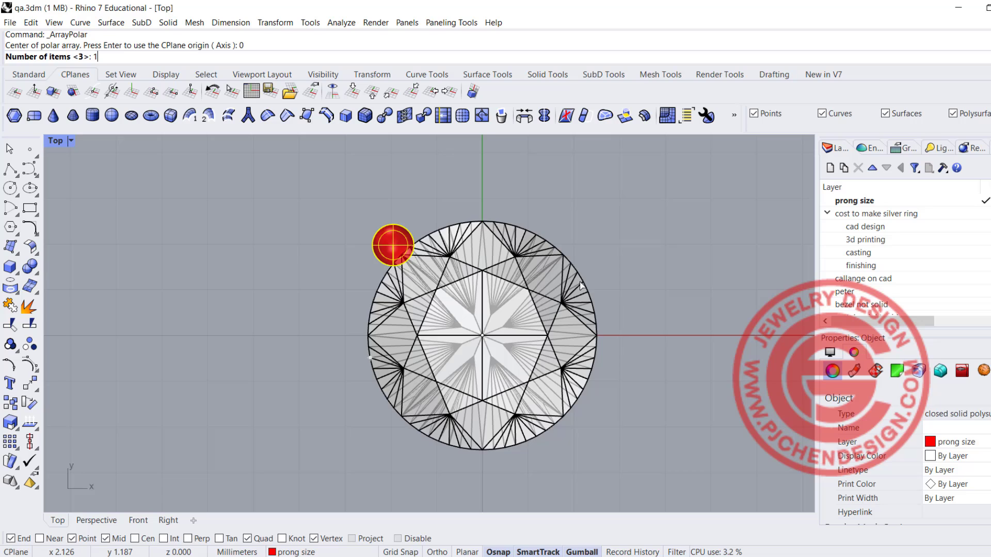
{"action": "key", "text": "Return"}
{"action": "key", "text": "Return"}
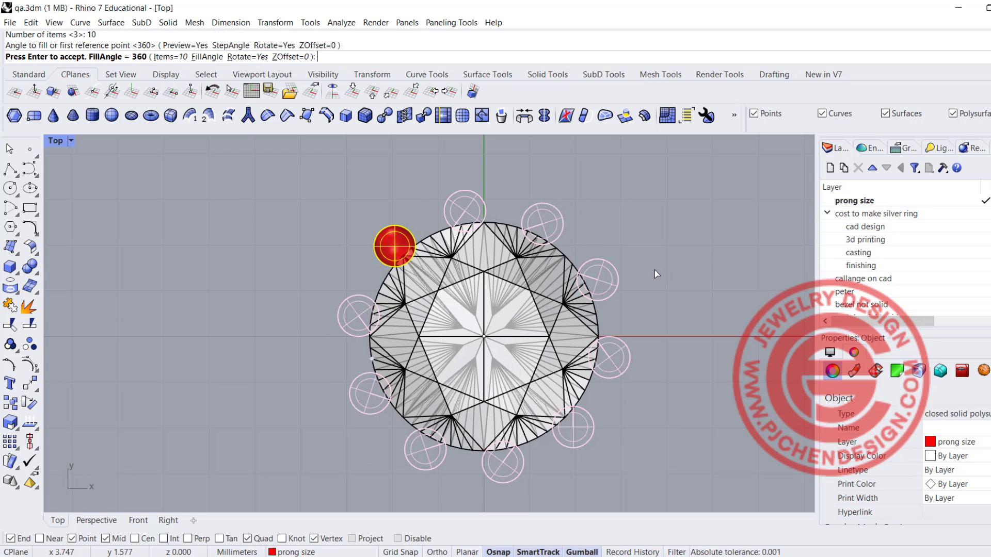
{"action": "key", "text": "Return"}
{"action": "scroll", "coordinate": [601, 223], "scroll_direction": "down", "scroll_amount": 2}
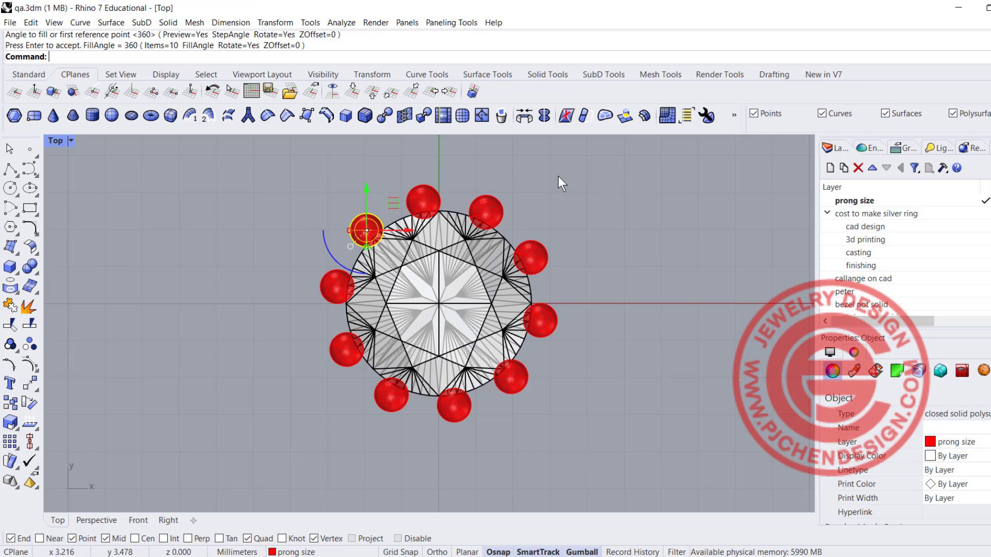
- Clear the prong selection to inspect a single prong where it meets the stone
{"action": "left_click", "coordinate": [565, 191]}
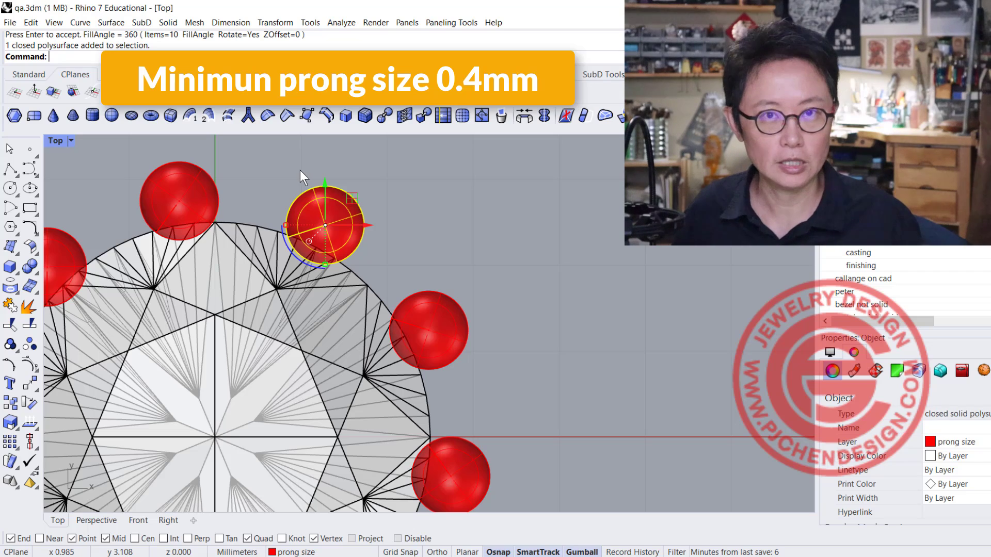
- Pan and zoom out to the full stone ringed by its ten red prongs
{"action": "scroll", "coordinate": [389, 212], "scroll_direction": "up", "scroll_amount": 4}
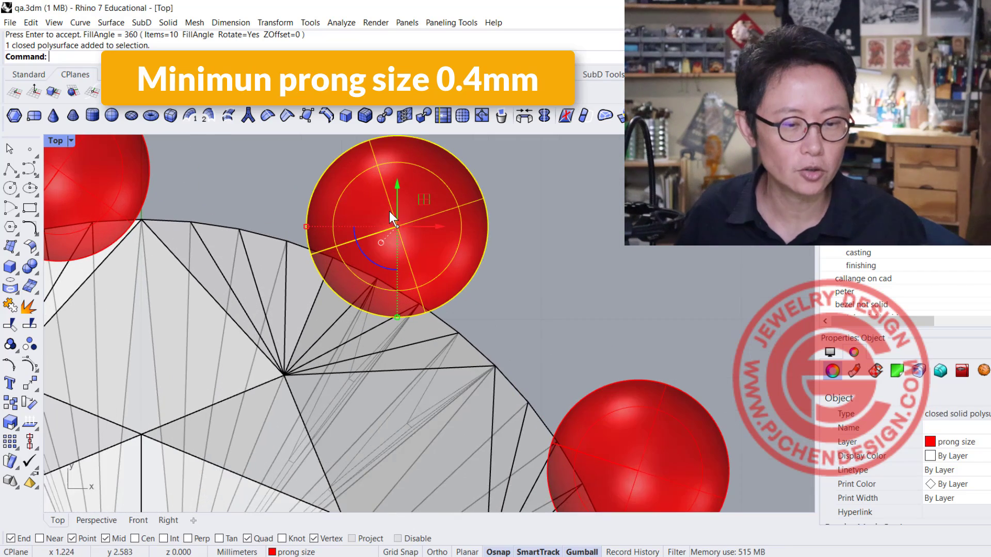
{"action": "right_click_drag", "start_coordinate": [390, 212], "coordinate": [396, 248]}
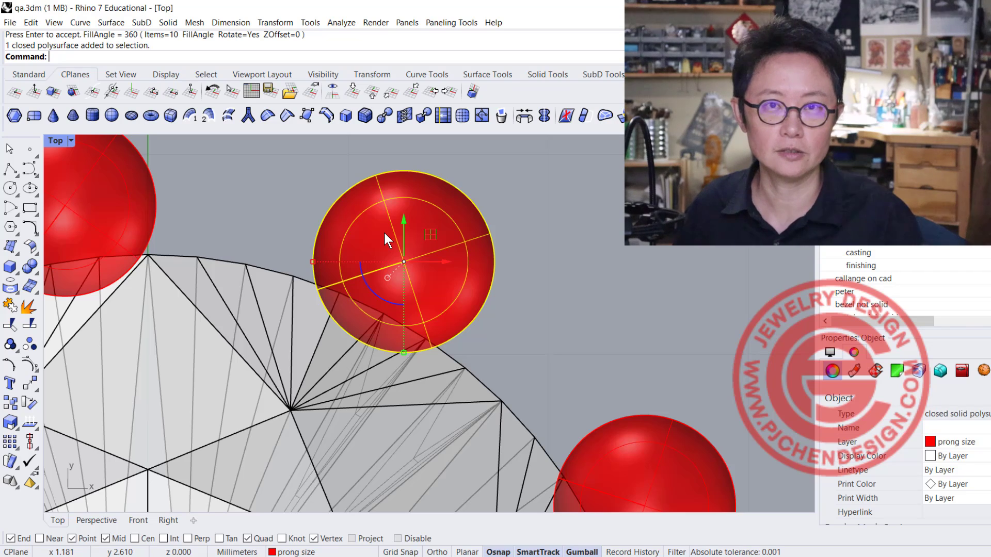
{"action": "scroll", "coordinate": [388, 234], "scroll_direction": "down", "scroll_amount": 8}
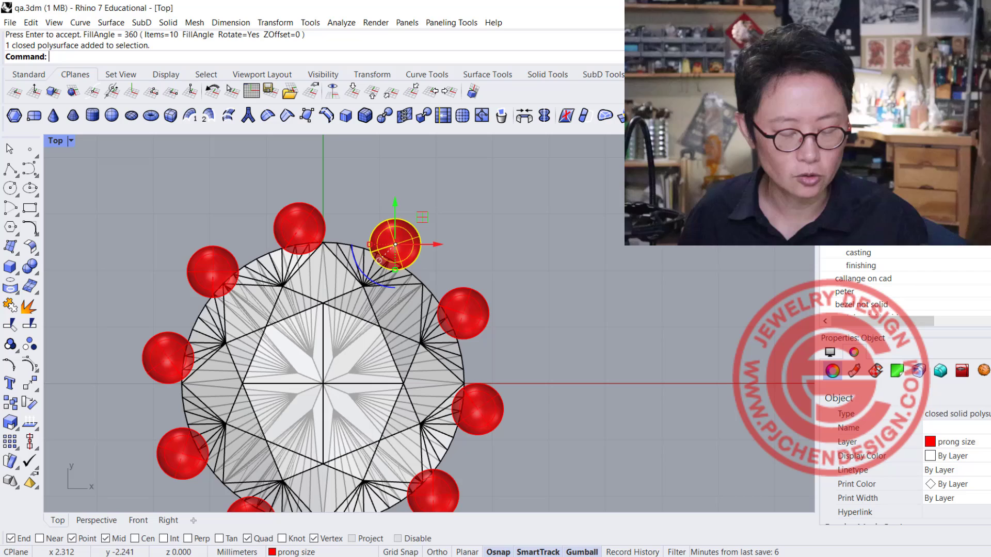
{"action": "mouse_move", "coordinate": [516, 555]}
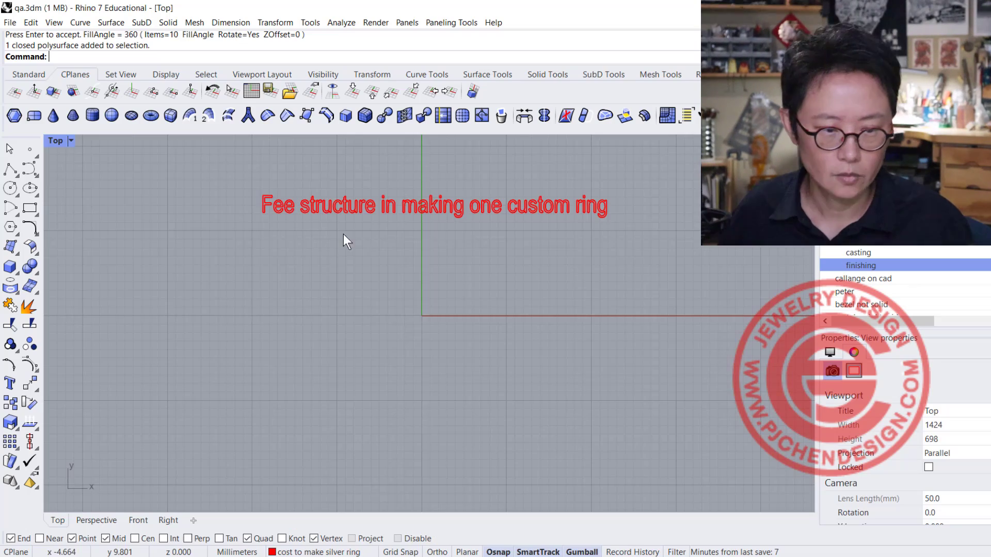
- Make the cad design layer current to reveal the 'CAD Design- Upwork' line under the title
{"action": "scroll", "coordinate": [343, 234], "scroll_direction": "up", "scroll_amount": 4}
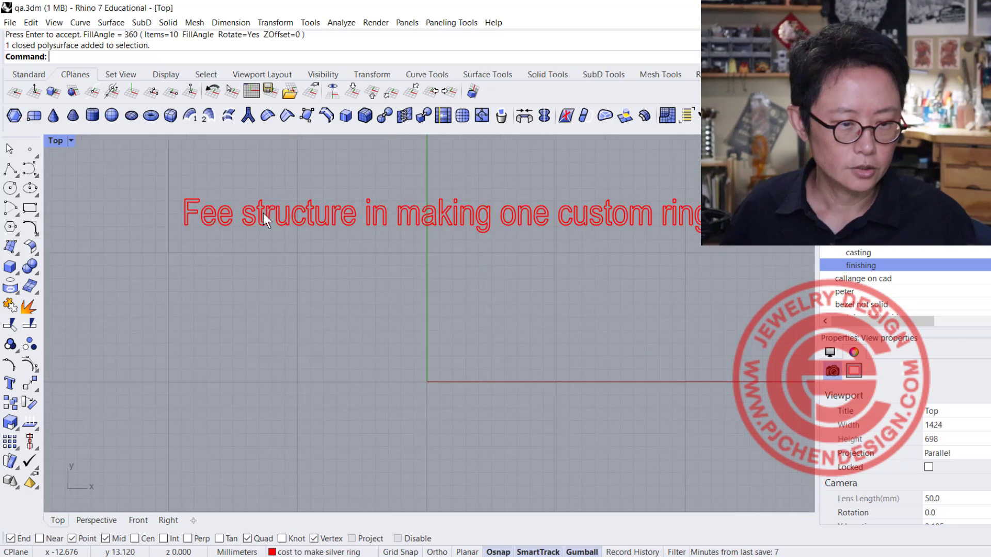
{"action": "right_click_drag", "start_coordinate": [283, 205], "coordinate": [260, 181]}
{"action": "scroll", "coordinate": [253, 175], "scroll_direction": "down", "scroll_amount": 2}
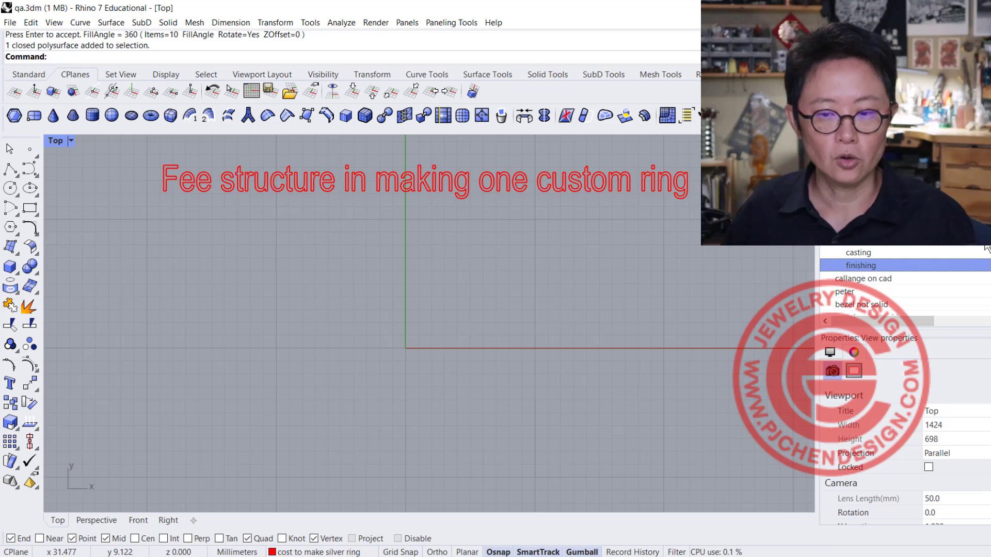
{"action": "double_click", "coordinate": [862, 226]}
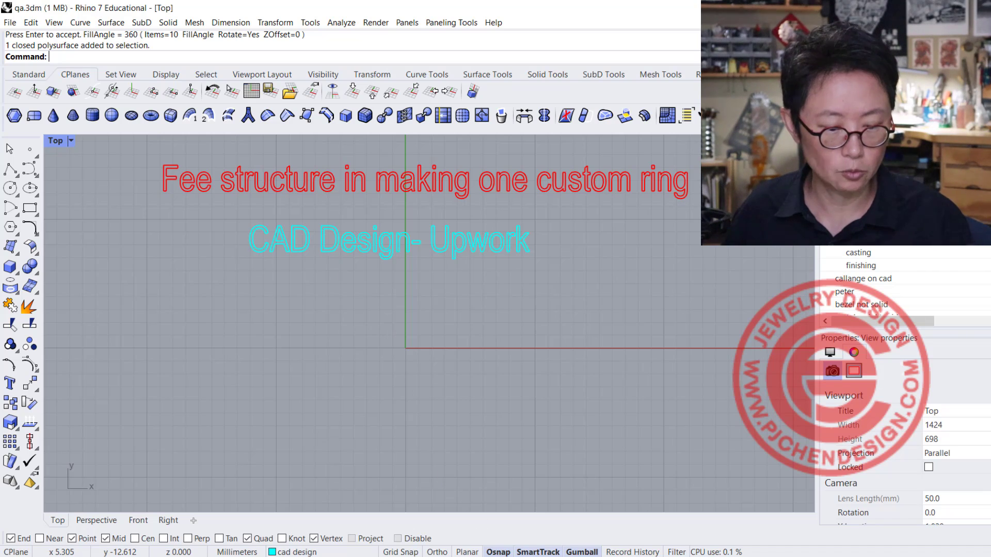
- Search Upwork freelancers for 'jewelry designer' from the browser's Upwork homepage
{"action": "mouse_move", "coordinate": [513, 548]}
{"action": "left_click", "coordinate": [514, 495]}
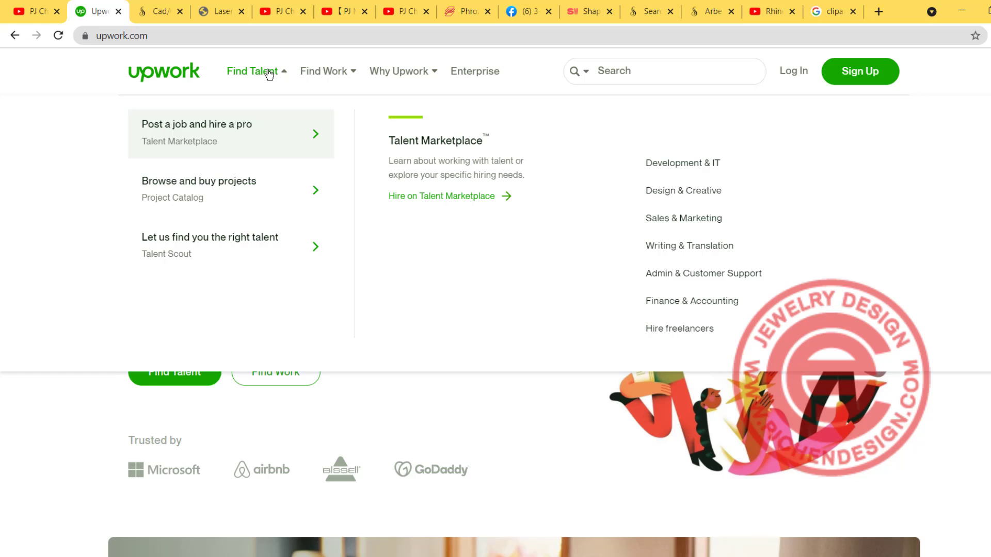
{"action": "left_click", "coordinate": [628, 75]}
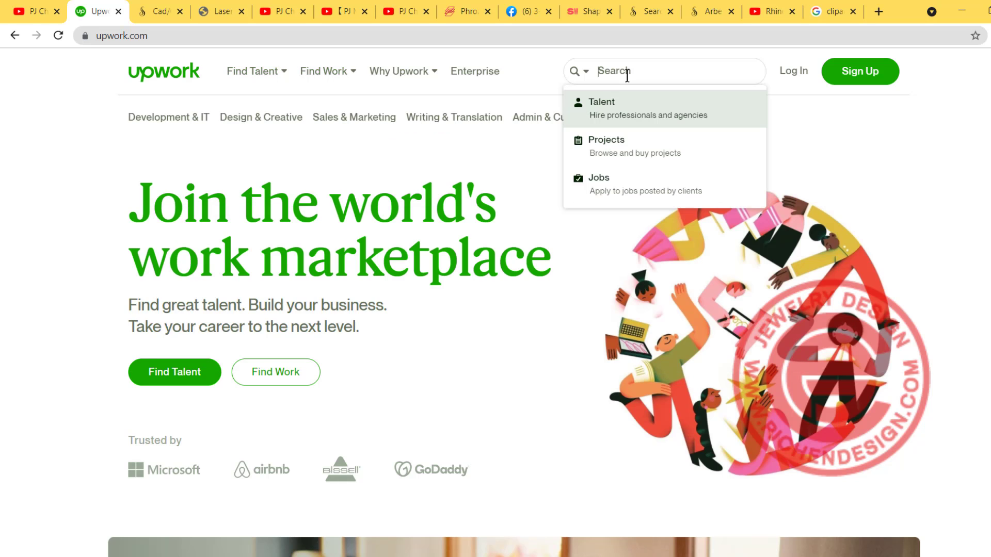
{"action": "type", "text": "jew"}
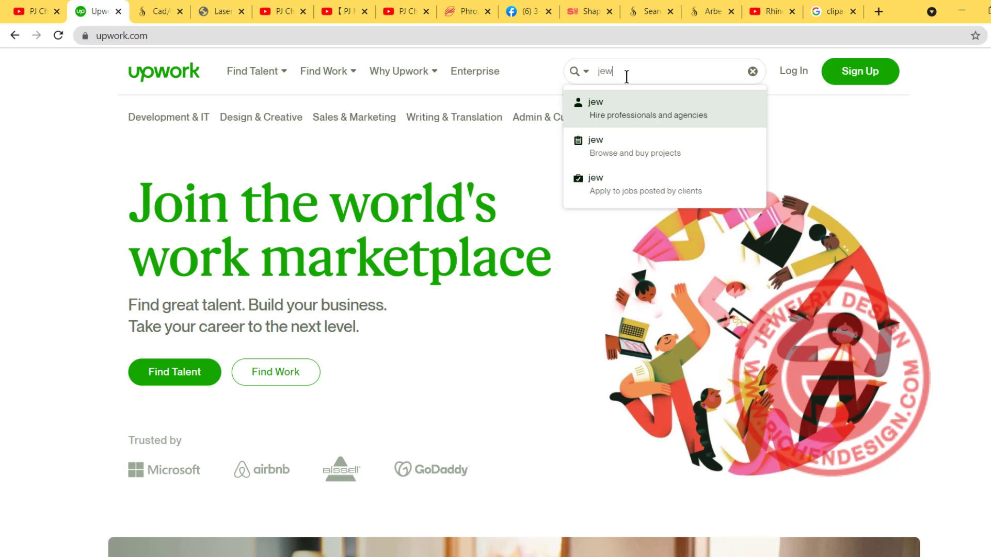
{"action": "type", "text": "elr"}
{"action": "type", "text": "y desog"}
{"action": "type", "text": "ner"}
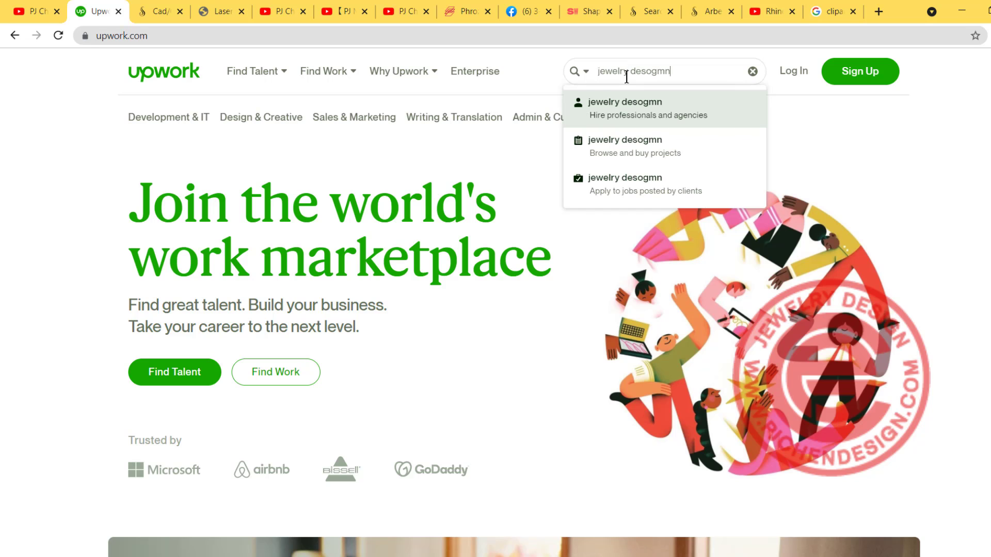
{"action": "key", "text": "BackSpace"}
{"action": "key", "text": "BackSpace"}
{"action": "key", "text": "BackSpace"}
{"action": "key", "text": "BackSpace"}
{"action": "key", "text": "BackSpace"}
{"action": "type", "text": "igner"}
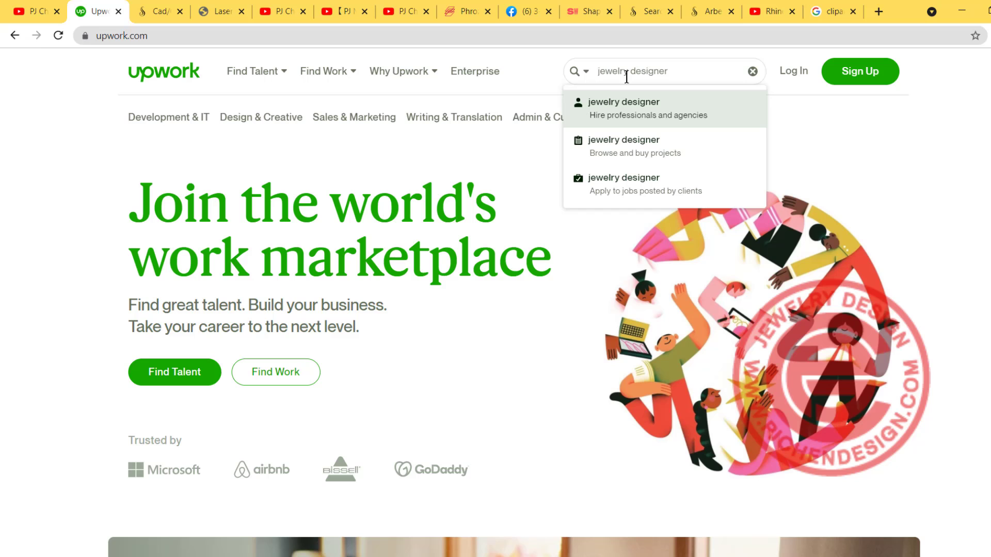
{"action": "key", "text": "Return"}
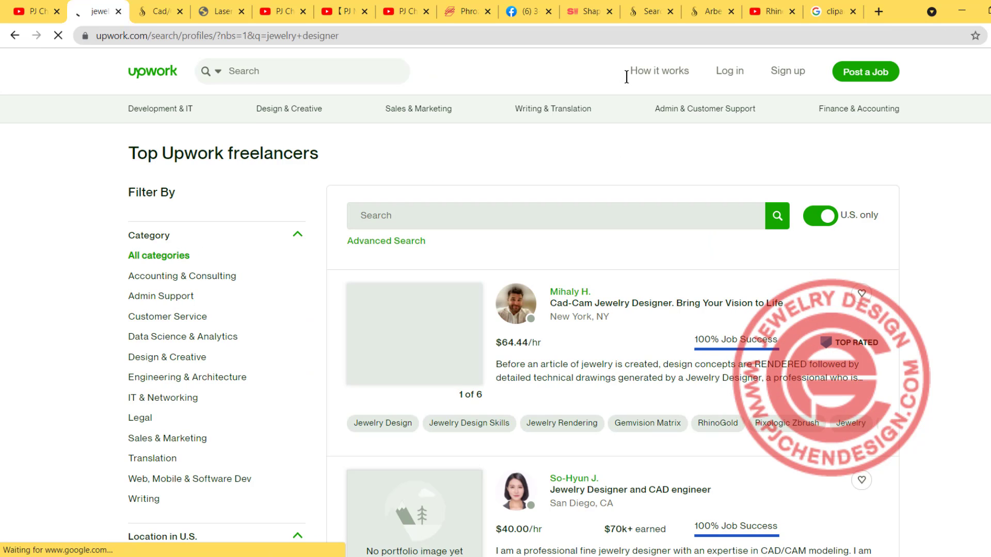
- Refine the search to 'jewelry cad designer', include non-U.S. freelancers, and browse their rates
{"action": "left_click", "coordinate": [256, 72]}
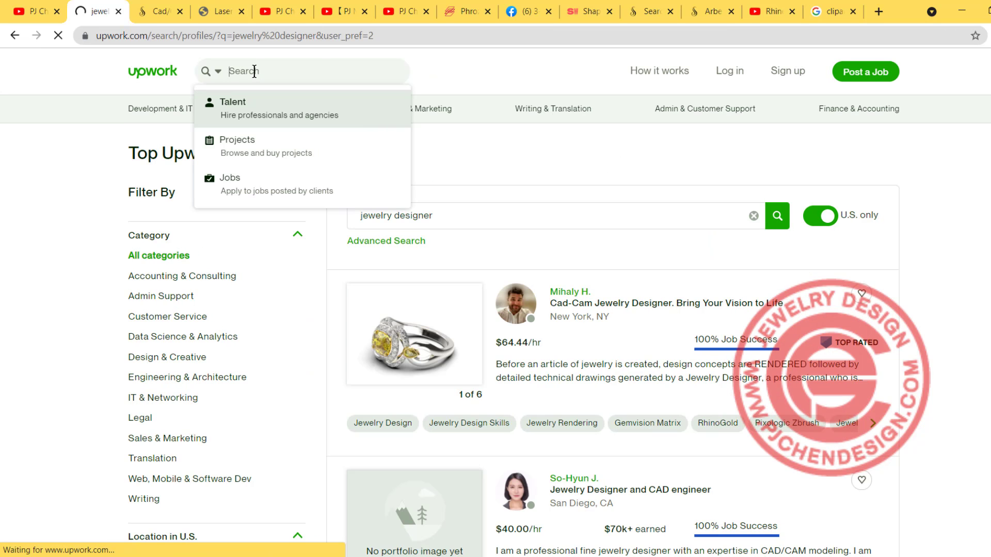
{"action": "type", "text": "jewelry"}
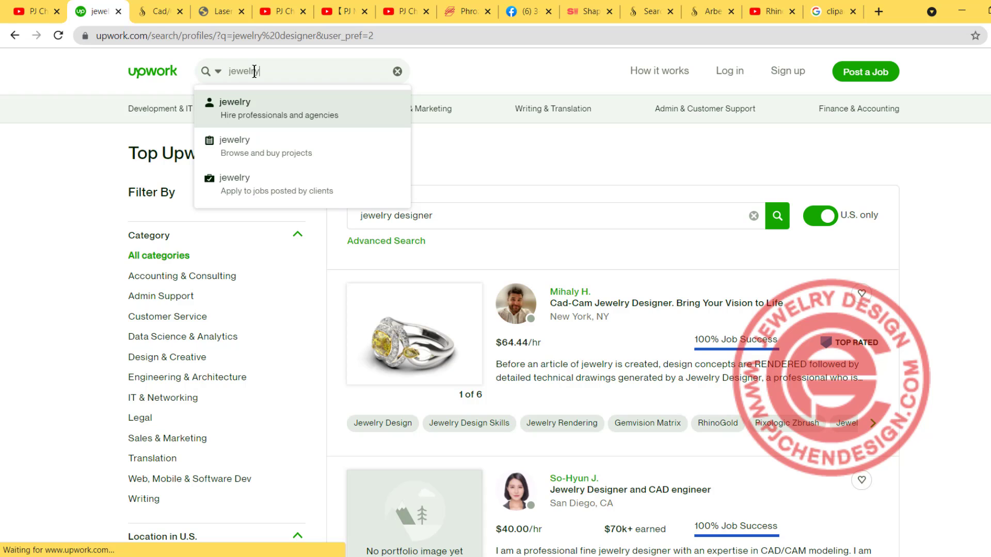
{"action": "type", "text": " cad designer"}
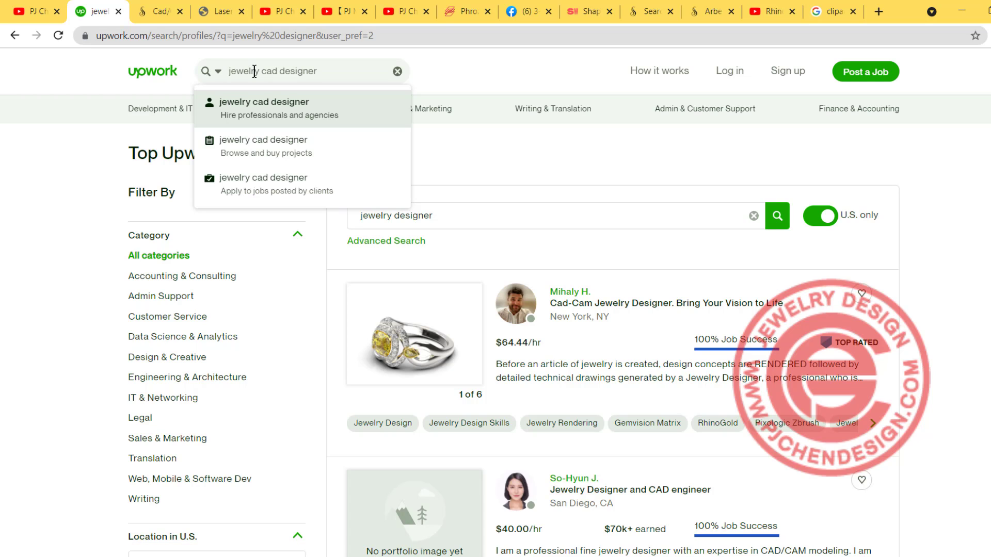
{"action": "key", "text": "Return"}
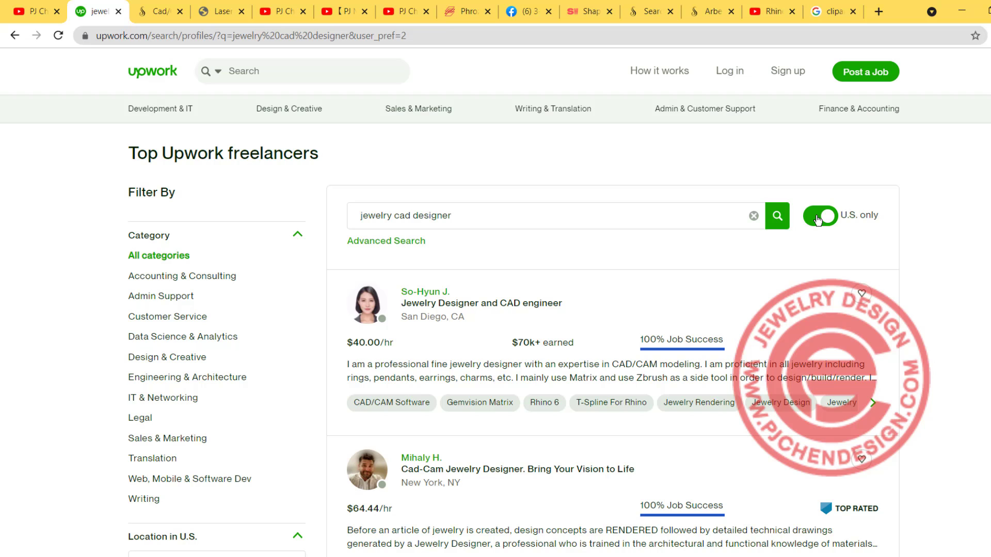
{"action": "left_click", "coordinate": [810, 222]}
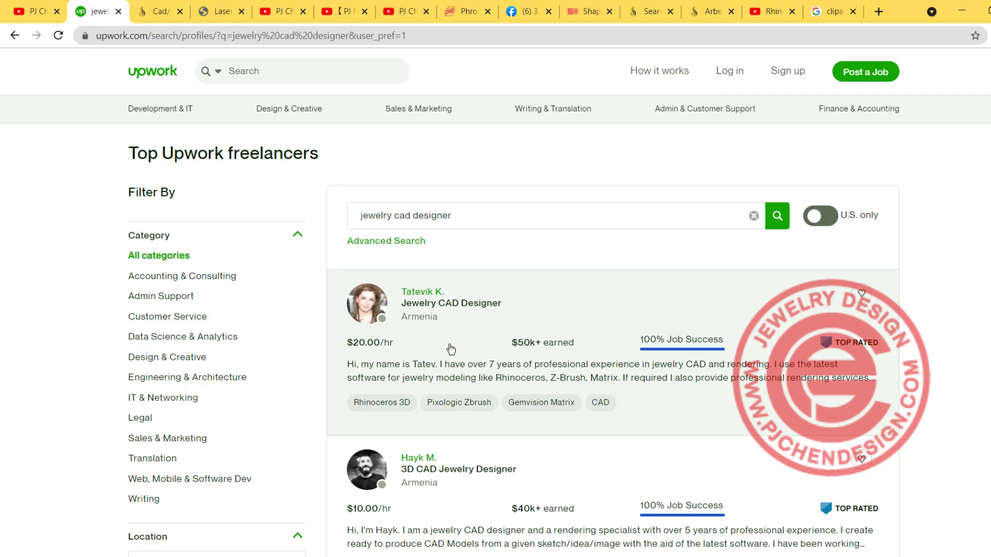
{"action": "scroll", "coordinate": [451, 349], "scroll_direction": "down", "scroll_amount": 7}
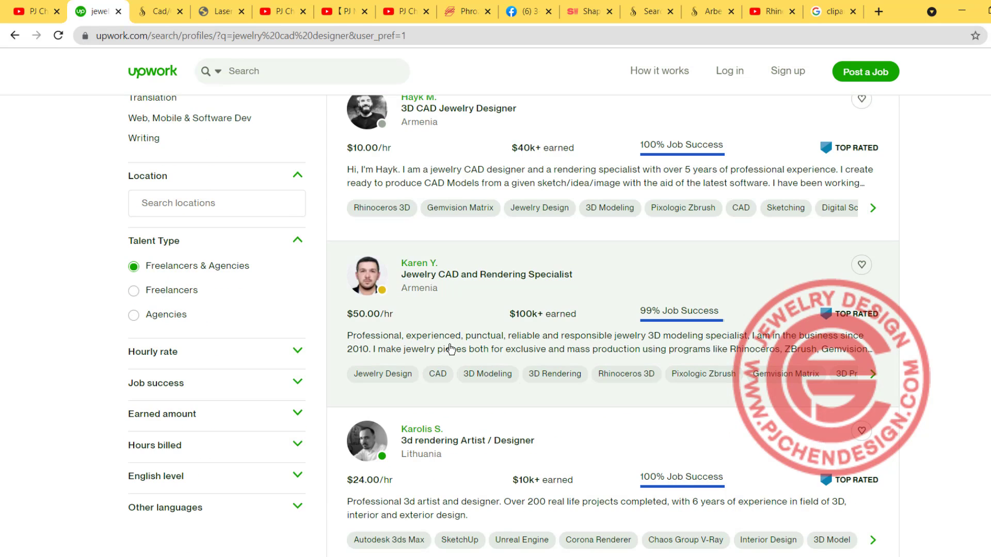
{"action": "scroll", "coordinate": [451, 349], "scroll_direction": "down", "scroll_amount": 10}
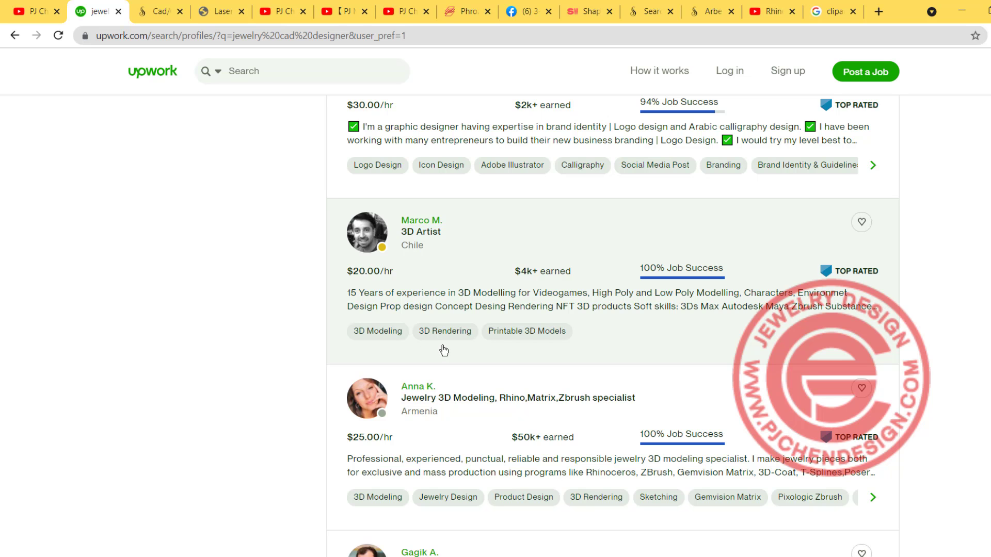
{"action": "scroll", "coordinate": [445, 336], "scroll_direction": "up", "scroll_amount": 7}
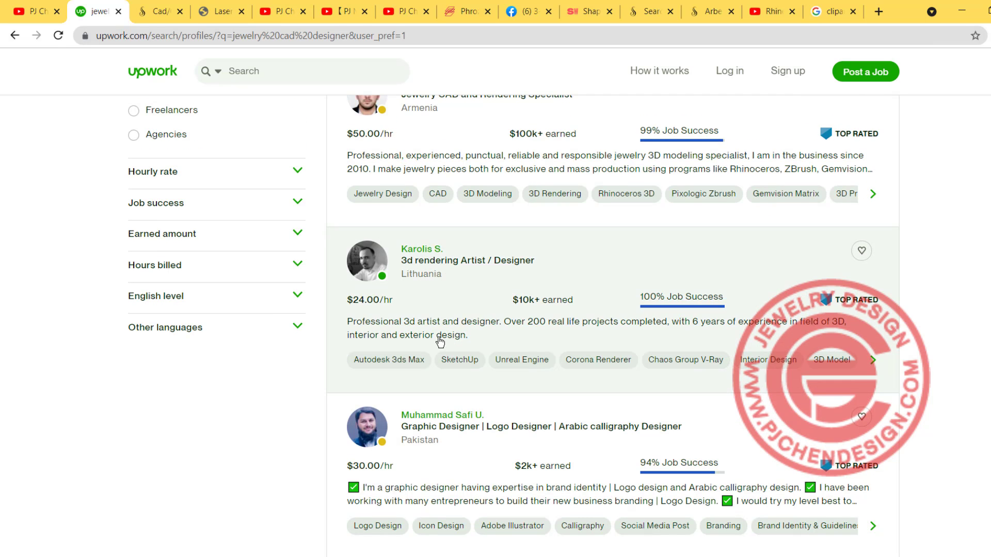
{"action": "scroll", "coordinate": [439, 337], "scroll_direction": "up", "scroll_amount": 10}
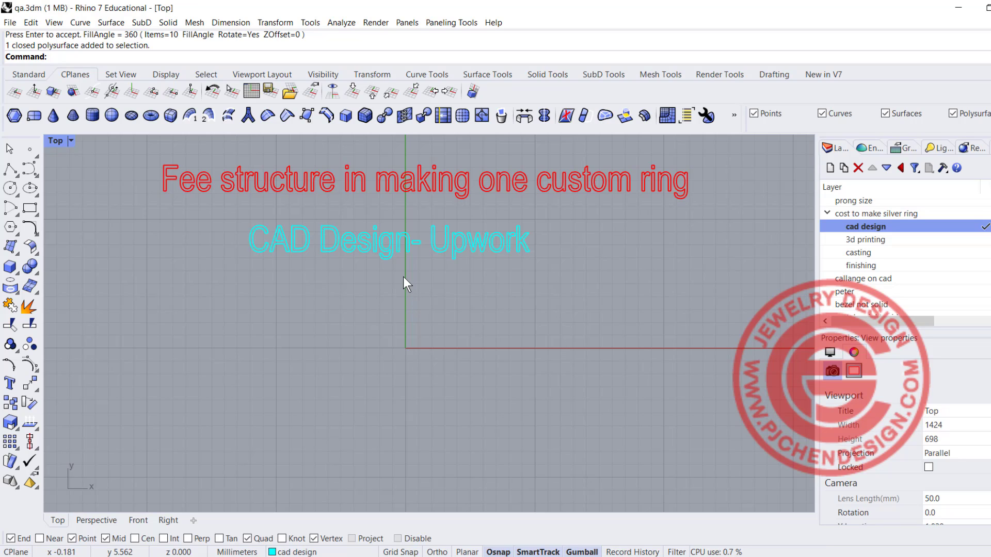
- Make the '3d printing' layer current to show the green '3D Printing- Stuller' line
{"action": "left_click", "coordinate": [985, 240]}
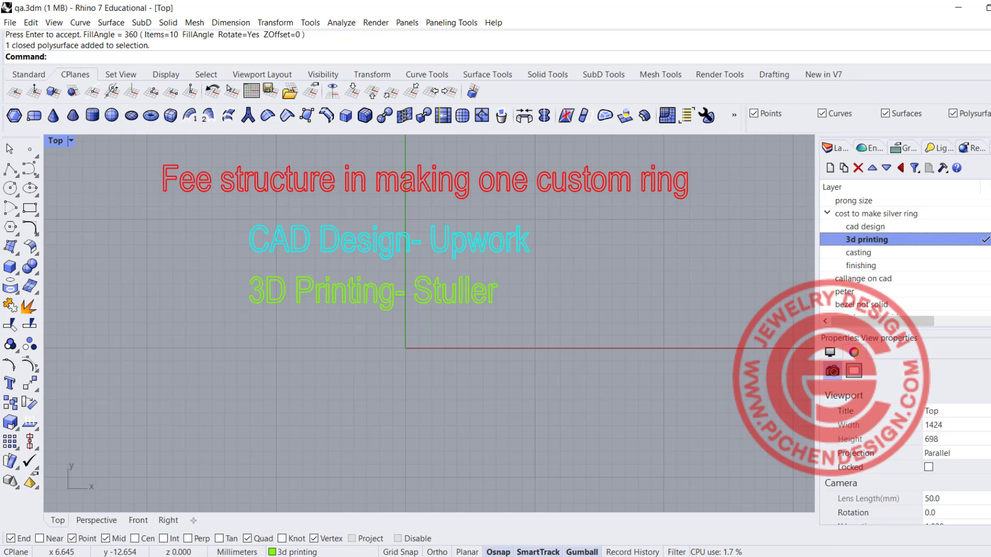
{"action": "key", "text": "alt+Tab"}
- Review Stuller's CAD/CAM project cards, starting at $19 to $199, then return to Rhino
{"action": "left_click", "coordinate": [150, 18]}
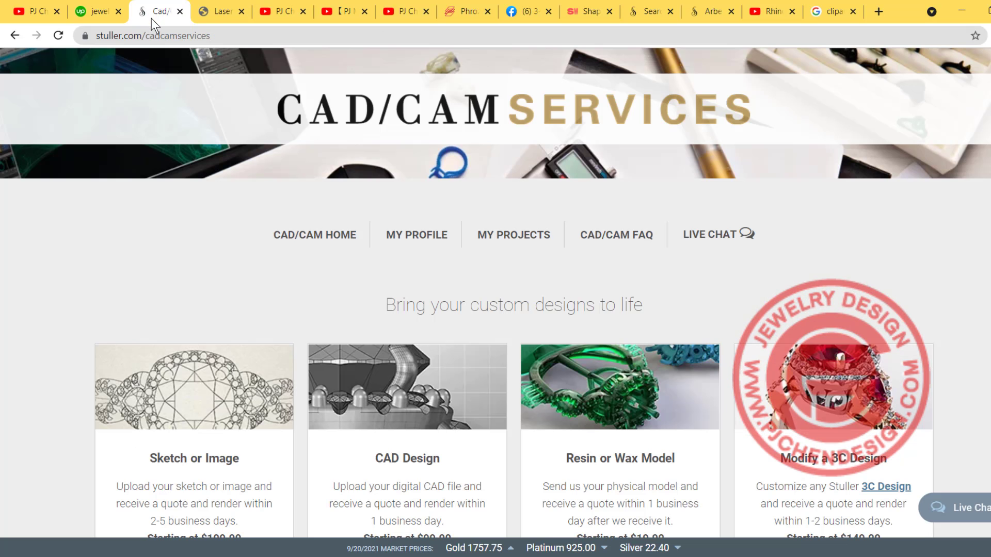
{"action": "scroll", "coordinate": [354, 232], "scroll_direction": "down", "scroll_amount": 3}
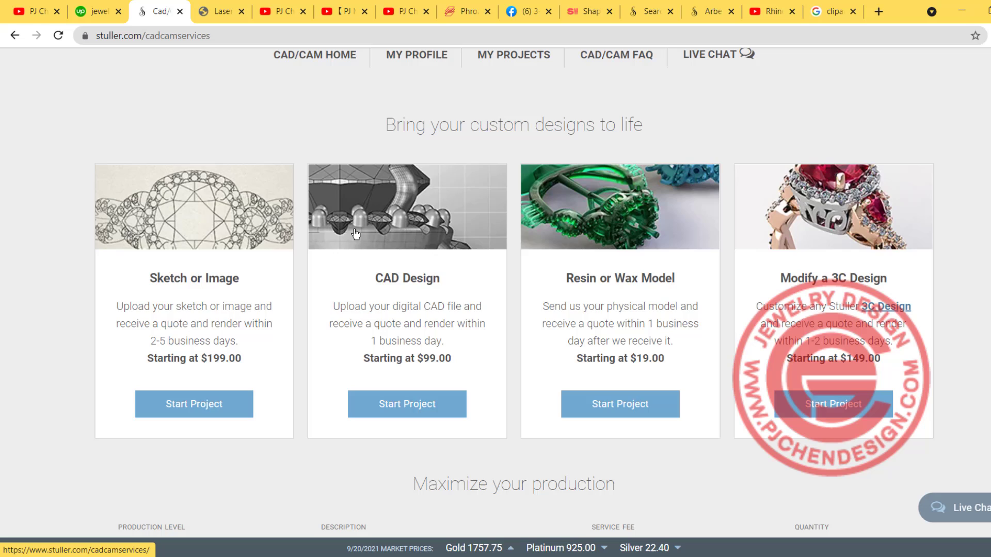
{"action": "scroll", "coordinate": [354, 229], "scroll_direction": "up", "scroll_amount": 3}
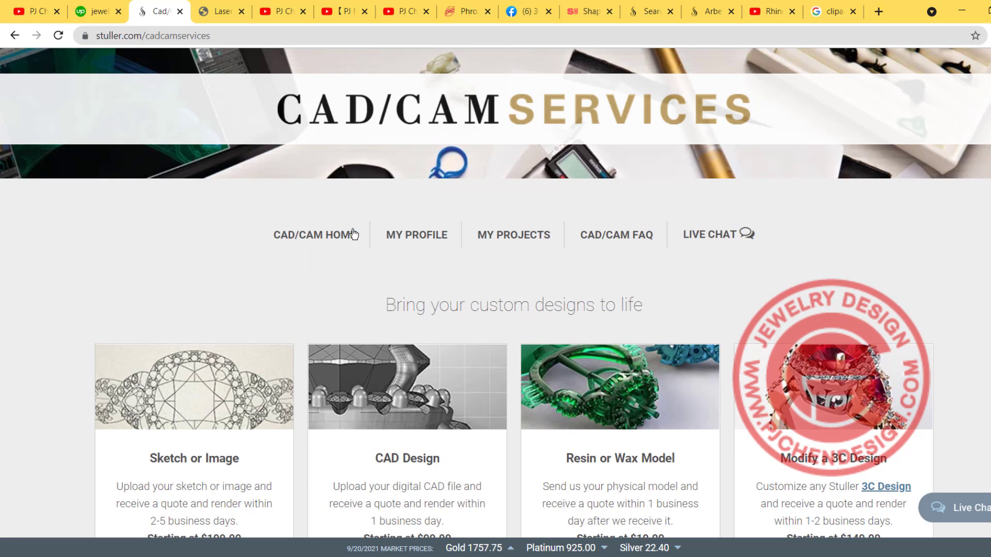
{"action": "scroll", "coordinate": [353, 235], "scroll_direction": "down", "scroll_amount": 3}
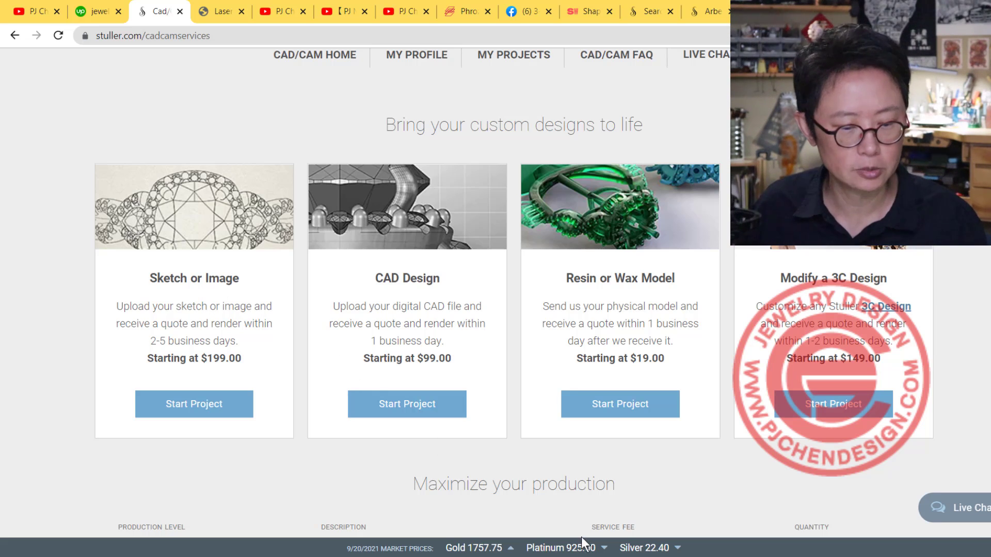
{"action": "key", "text": "alt+Tab"}
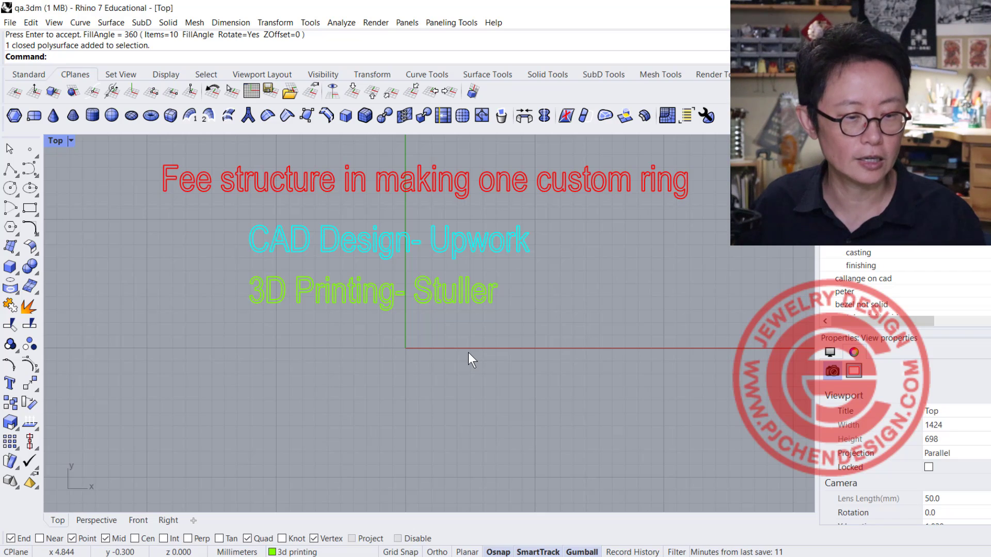
- Make the 'casting' layer current, restore the accidentally deleted Stuller line, and fit the list in view
{"action": "left_click", "coordinate": [985, 253]}
{"action": "key", "text": "Delete"}
{"action": "scroll", "coordinate": [587, 317], "scroll_direction": "down", "scroll_amount": 1}
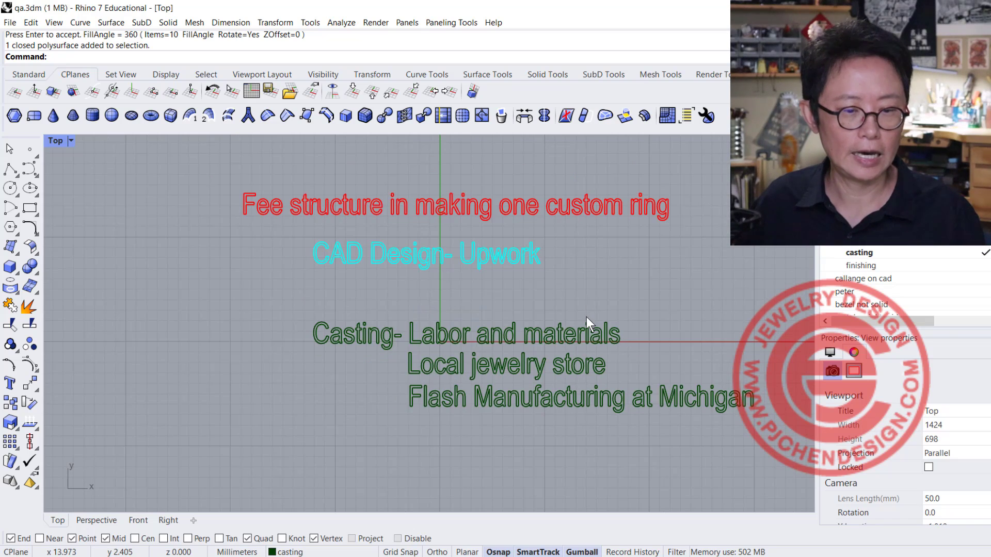
{"action": "key", "text": "ctrl+z"}
{"action": "scroll", "coordinate": [670, 301], "scroll_direction": "up", "scroll_amount": 1}
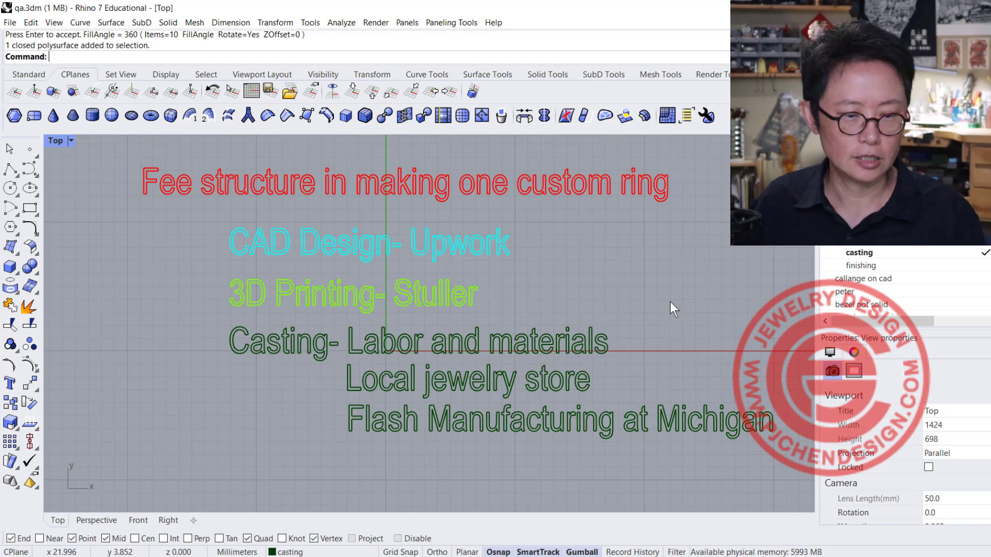
{"action": "right_click_drag", "start_coordinate": [654, 281], "coordinate": [549, 237]}
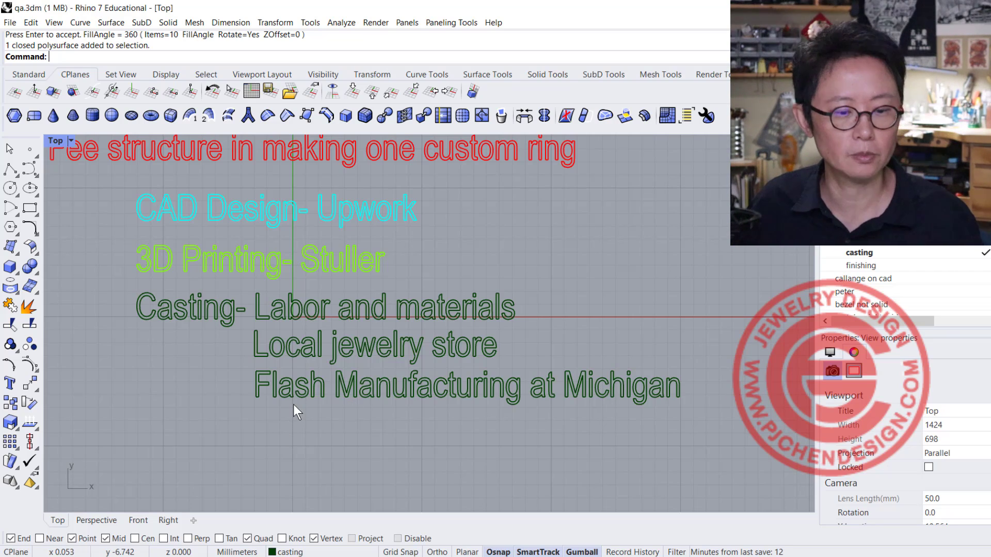
{"action": "key", "text": "alt+Tab"}
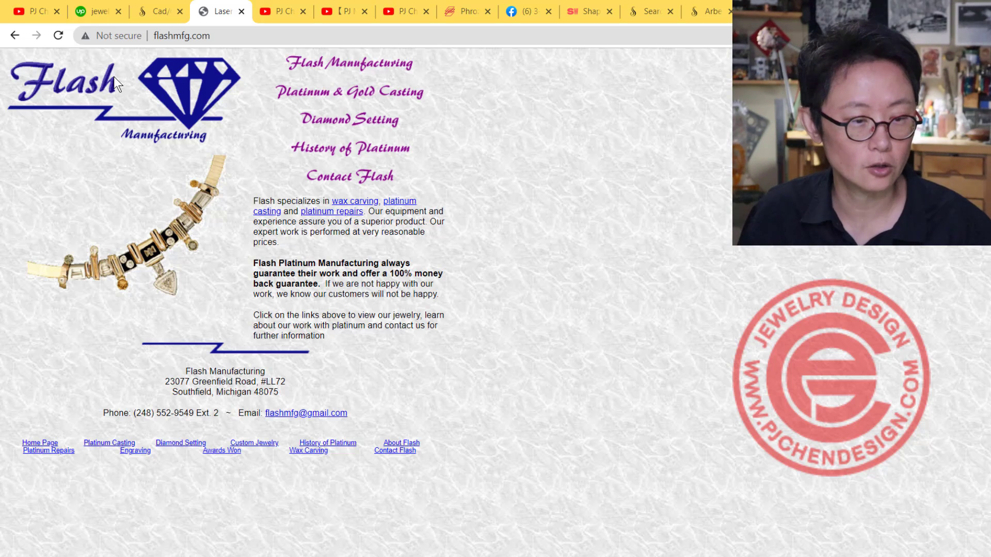
- Bring up the 'PJ Meets The Pros' EP5 Metal Casting interview on YouTube
{"action": "left_click", "coordinate": [343, 11]}
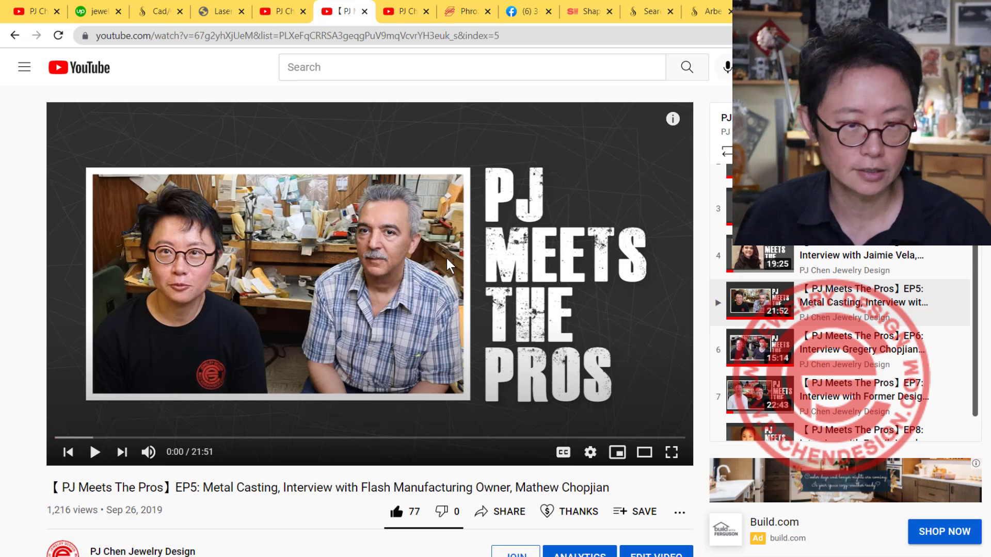
- Switch back to the Rhino fee list
{"action": "key", "text": "alt+Tab"}
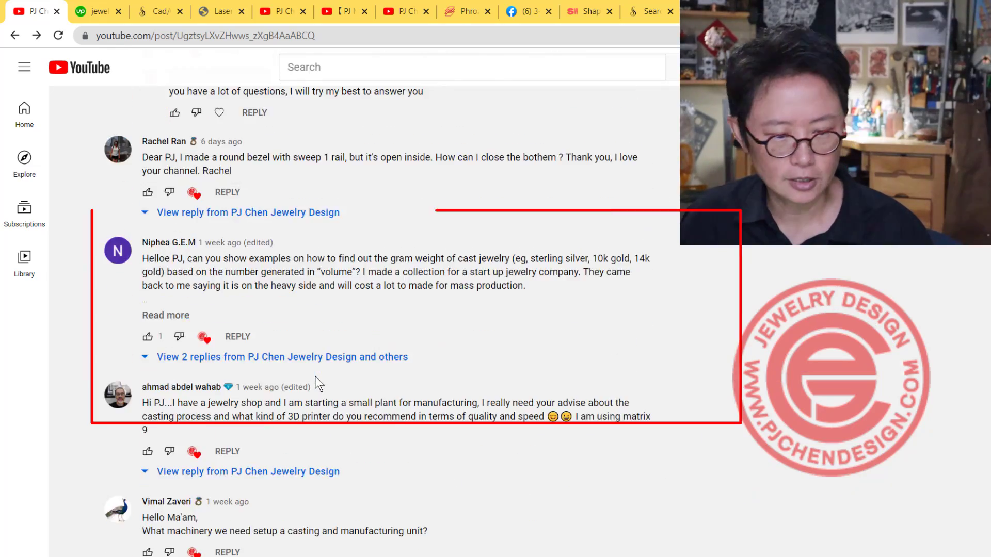
- Scroll up to the viewer's long comment about jewellery production and metals
{"action": "scroll", "coordinate": [314, 376], "scroll_direction": "up", "scroll_amount": 7}
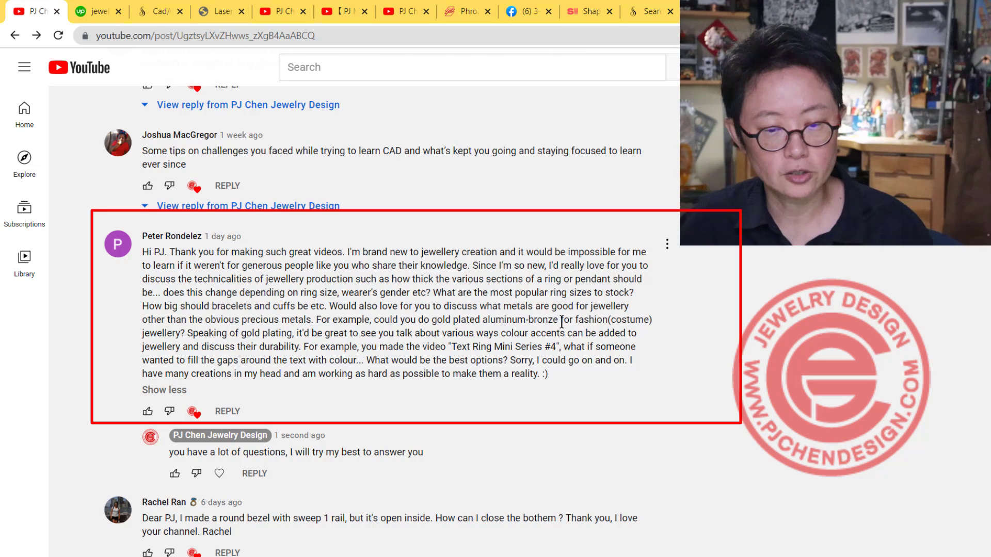
{"action": "left_click_drag", "start_coordinate": [561, 320], "coordinate": [429, 320]}
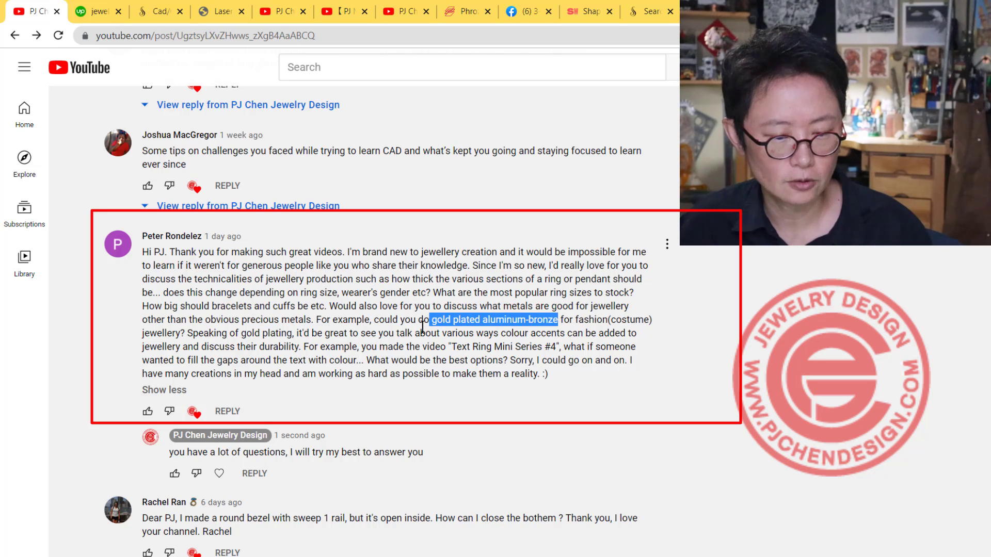